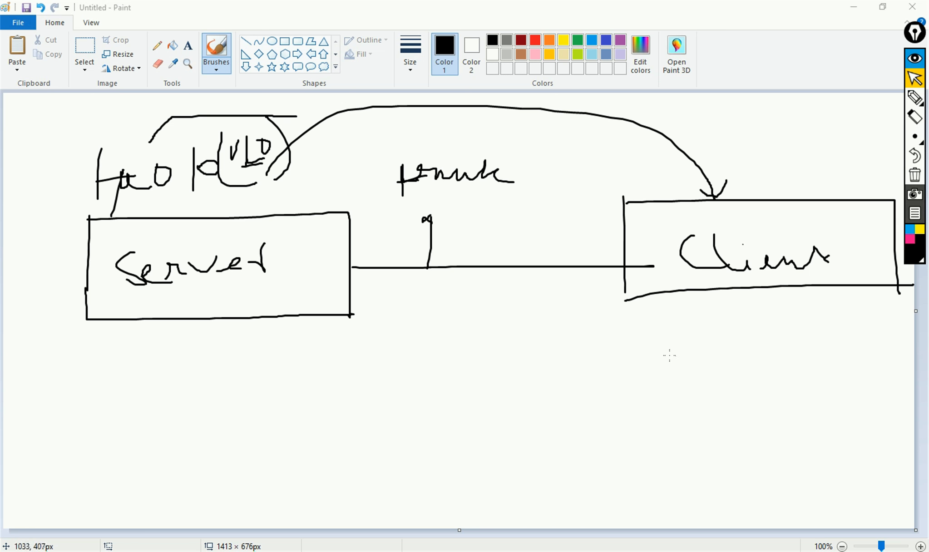
- Undo all the brush strokes of the server and client sketch until the canvas is blank
left_click(552, 401)
key("ctrl+z")
key("ctrl+z")
key("ctrl+z")
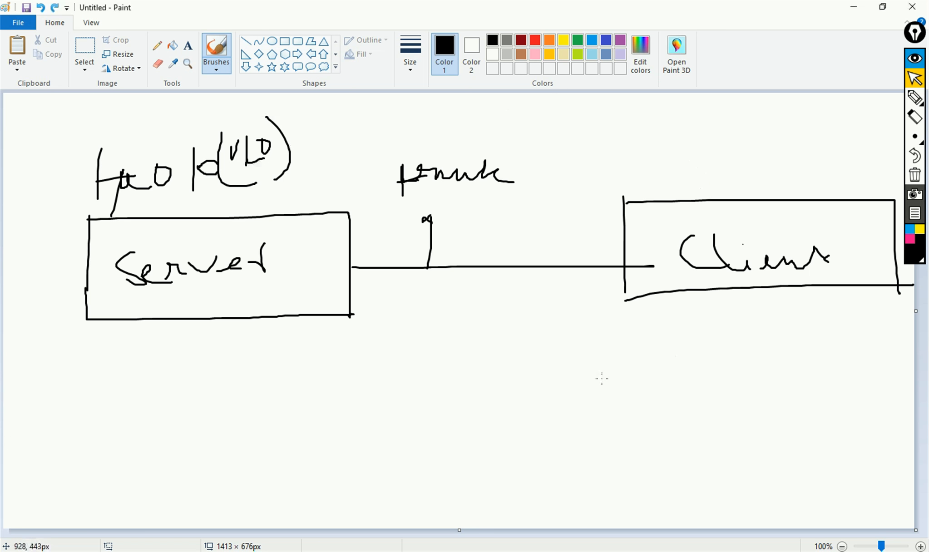
key("ctrl+z")
key("ctrl+z")
key("ctrl+z")
key("ctrl+z")
key("ctrl+z")
key("ctrl+z")
key("ctrl+z")
key("ctrl+z")
key("ctrl+z")
key("ctrl+z")
key("ctrl+z")
key("ctrl+z")
key("ctrl+z")
key("ctrl+z")
key("ctrl+z")
key("ctrl+z")
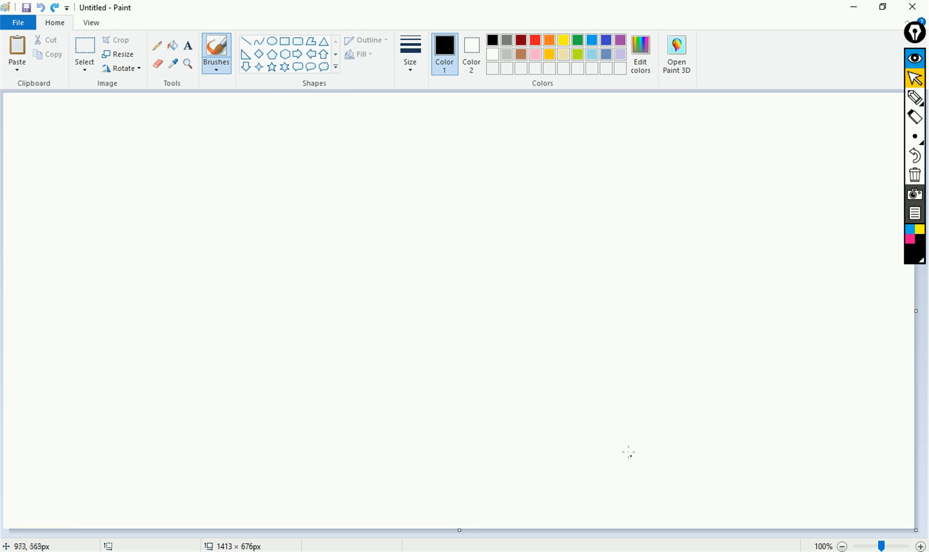
- Switch to Cisco Packet Tracer and start a command-line session on the switch connected to PC0 and PC1
key("alt+Tab")
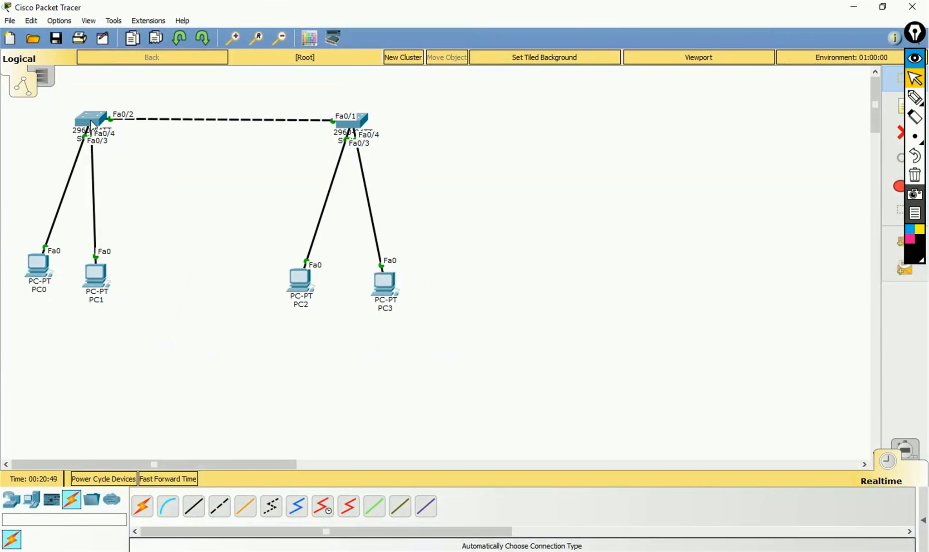
mouse_move(104, 121)
left_click(89, 121)
left_click(393, 133)
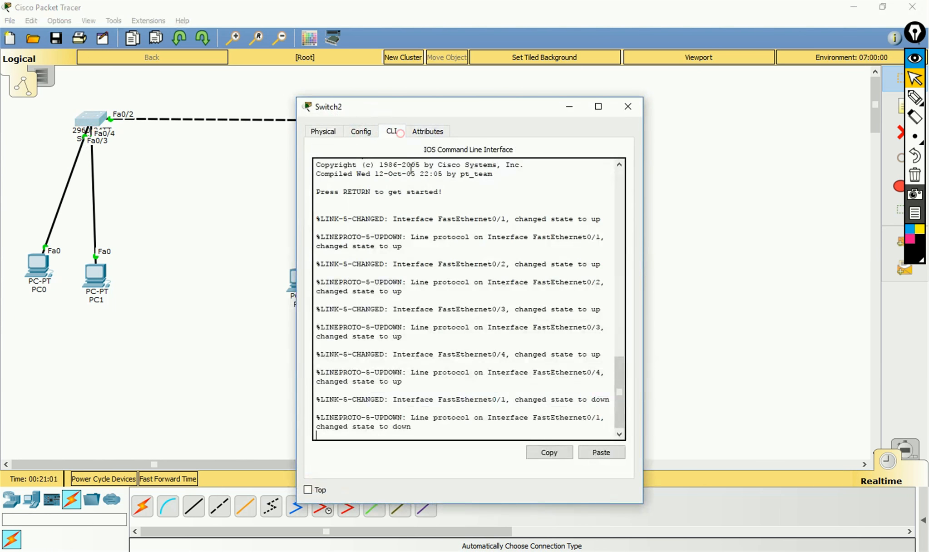
key("Return")
key("Return")
key("Return")
key("Return")
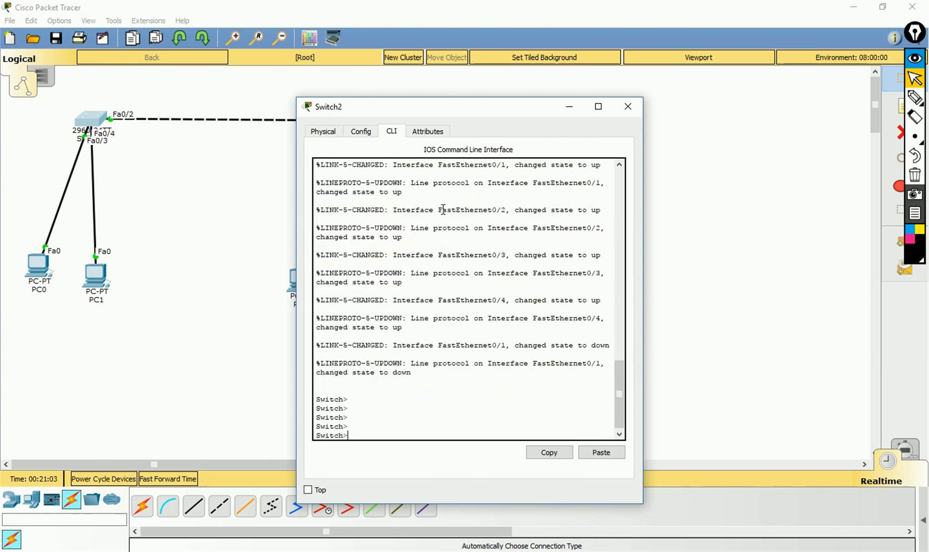
- Enter privileged mode on the switch and go into global configuration from the terminal
type("en")
key("Return")
type("con")
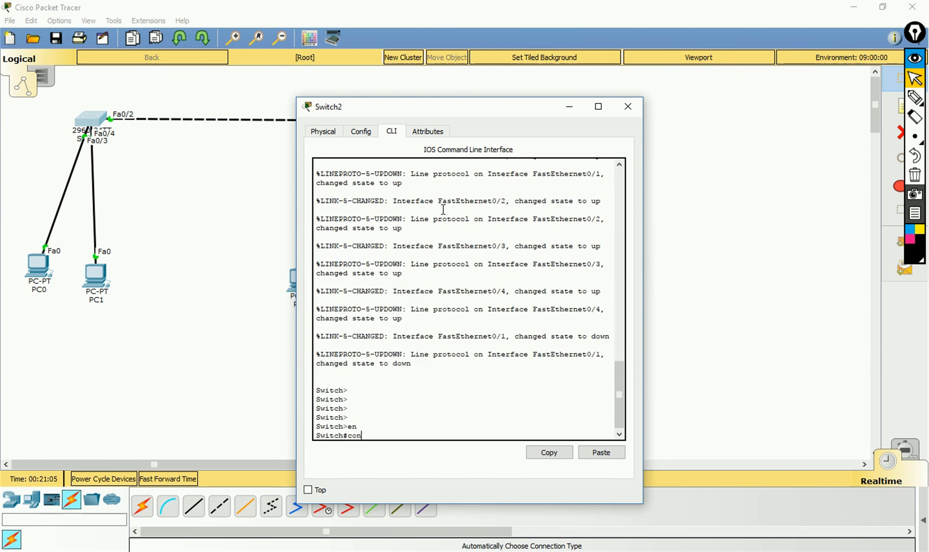
type("f")
key("Tab")
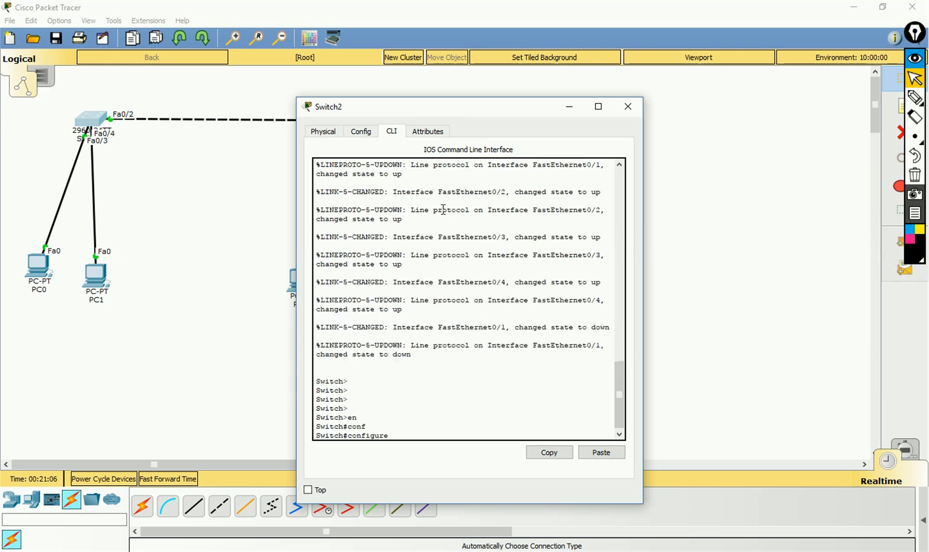
key("Return")
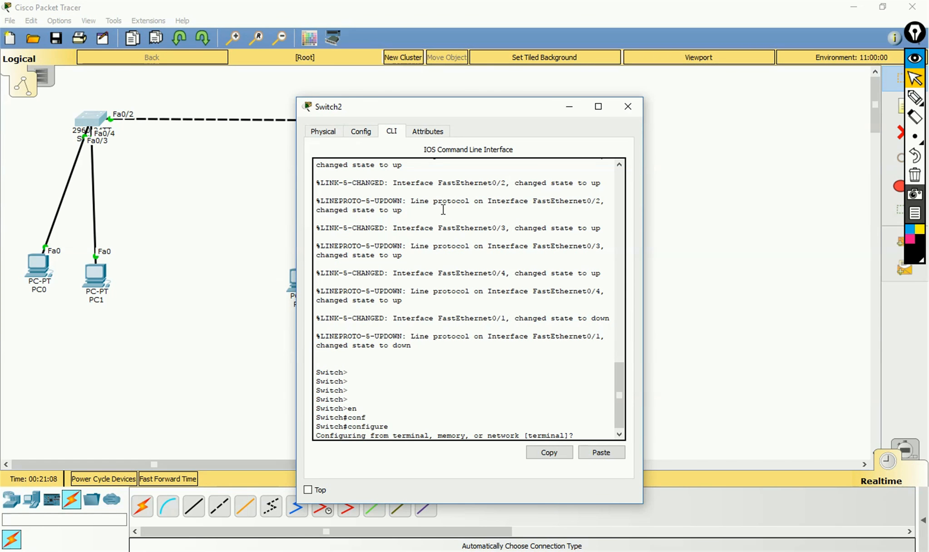
key("Return")
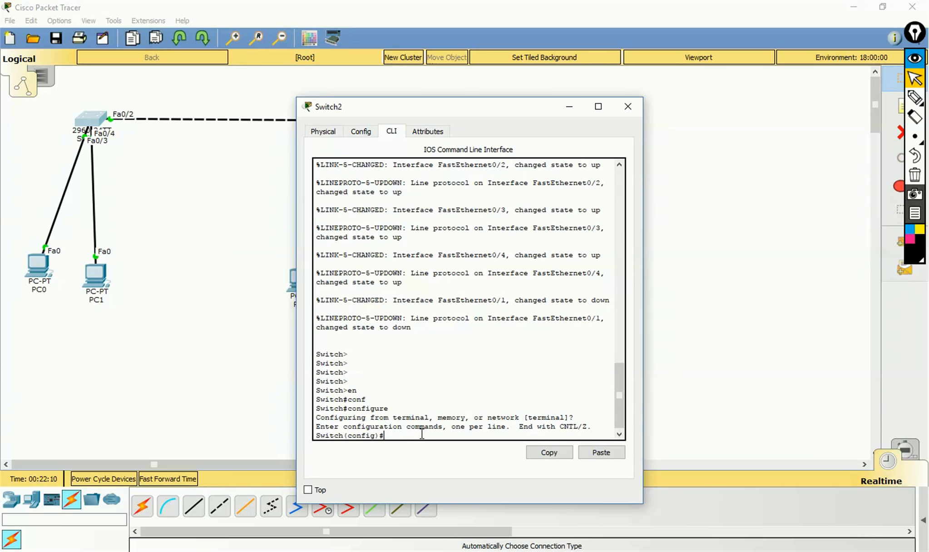
- Spread PC0 and PC1 farther apart in the topology and enter interface configuration for fa0/2 on Switch2
type("int")
left_click_drag(36, 272, 1, 272)
left_click_drag(94, 275, 151, 325)
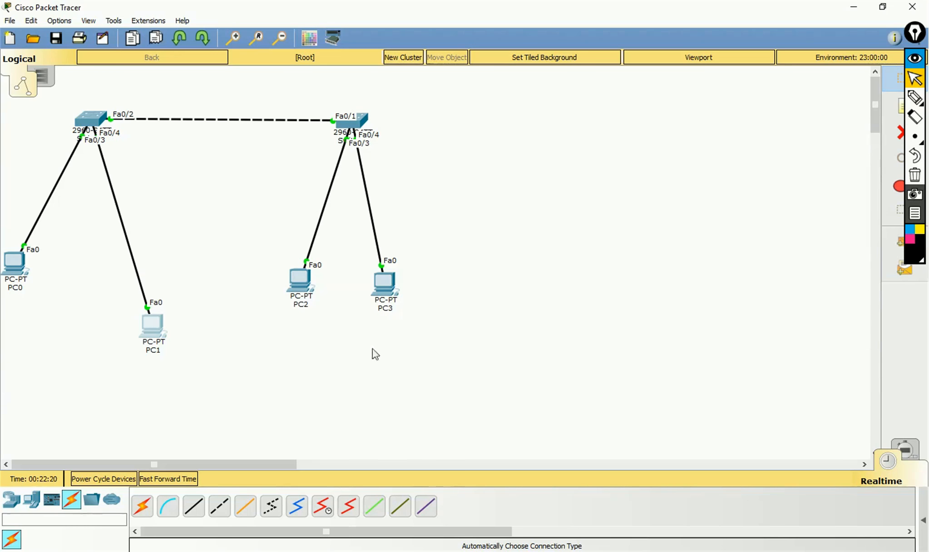
mouse_move(537, 546)
left_click(611, 504)
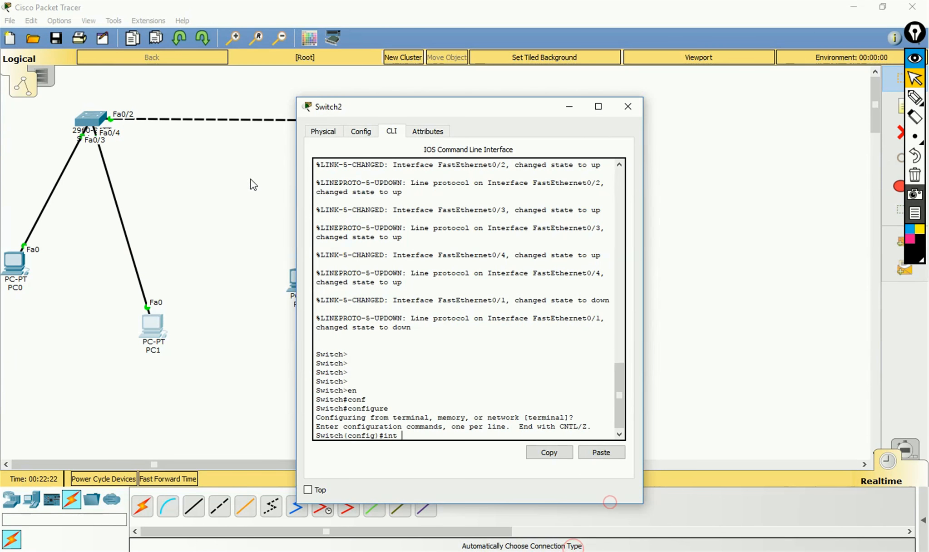
type("int fa0/2")
key("Return")
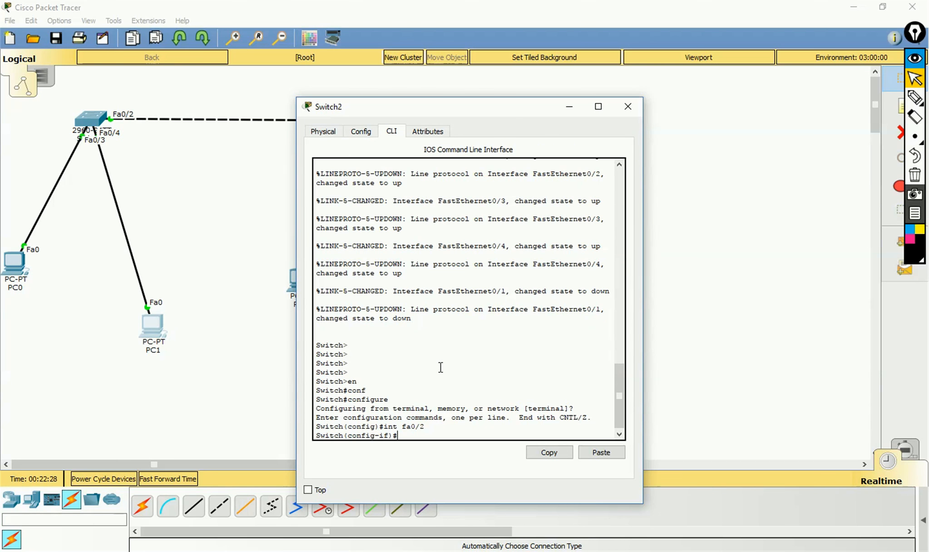
- Set interface fa0/2 to switchport mode dynamic desirable
type("sw")
key("Tab")
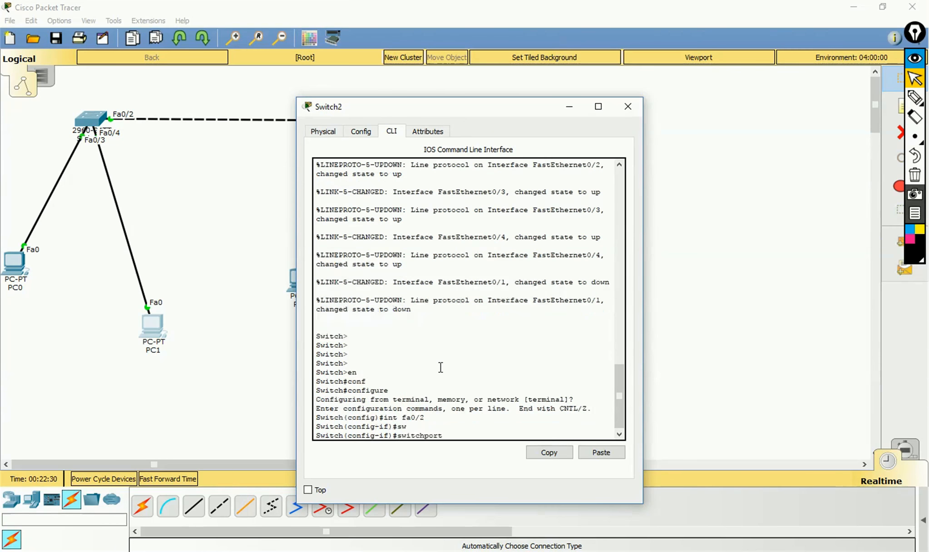
type("mod")
key("Tab")
type("dy")
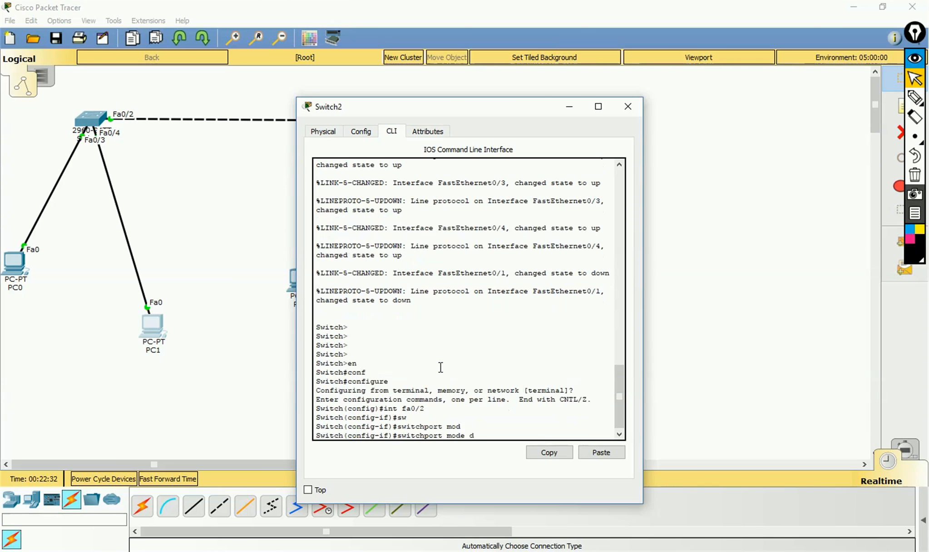
key("Tab")
type("de")
key("Tab")
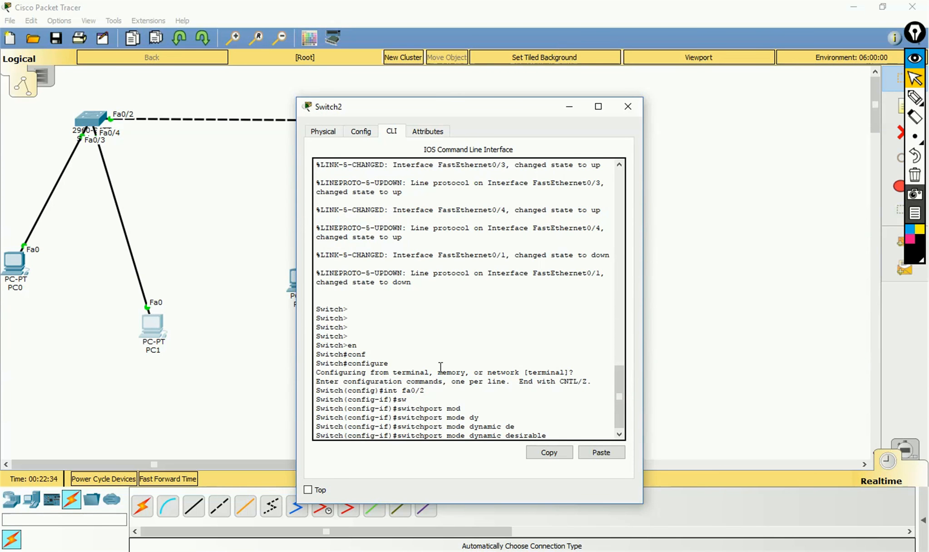
key("Return")
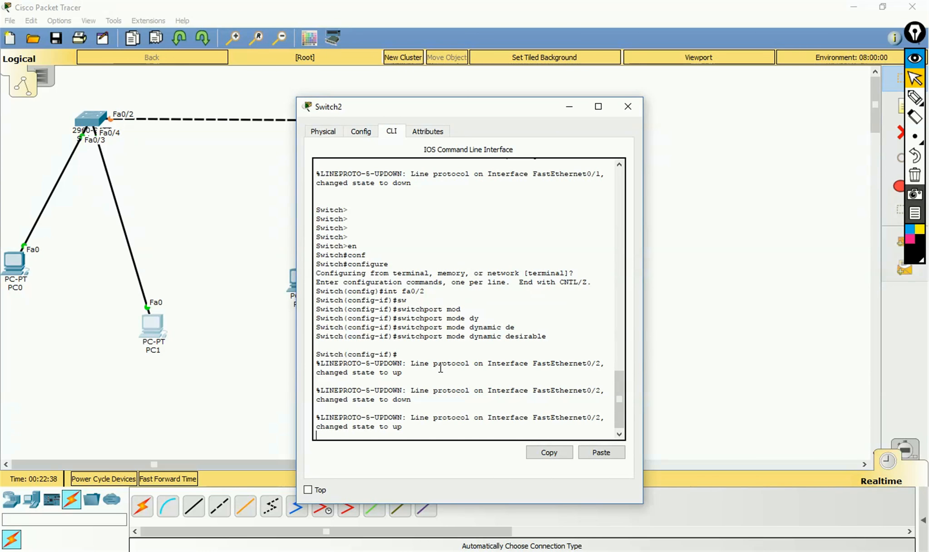
- Leave interface configuration for privileged mode and re-enter global configuration mode on Switch2
key("Return")
key("Return")
key("Return")
key("Return")
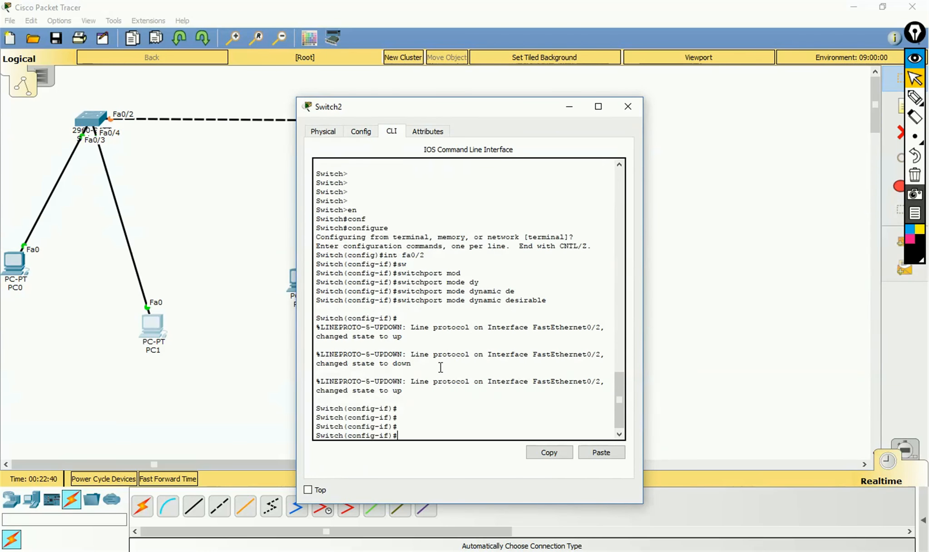
key("ctrl+z")
key("Return")
key("Return")
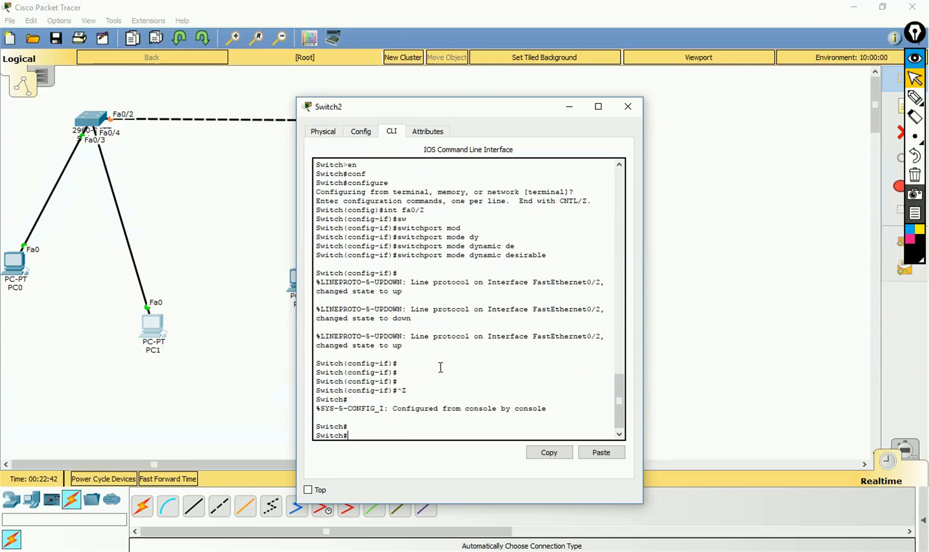
type("conf")
key("Return")
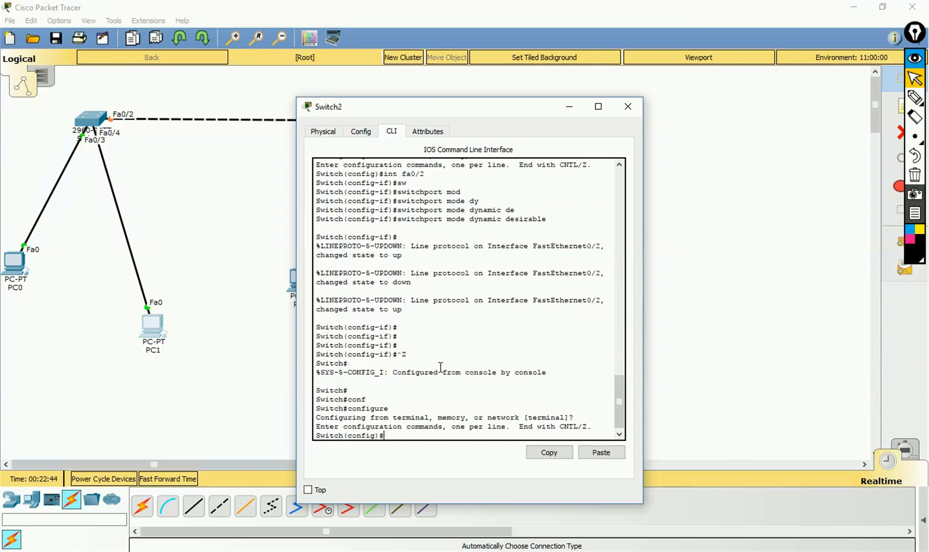
key("Return")
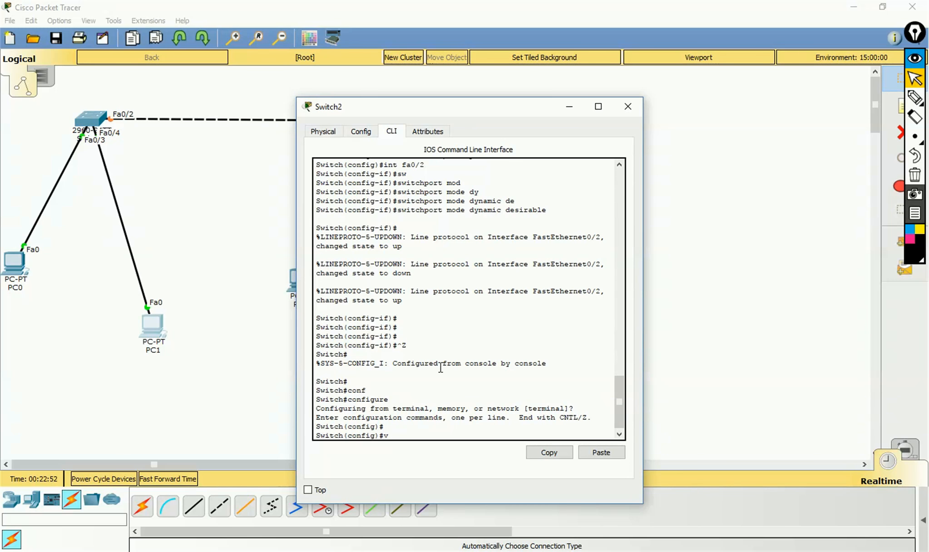
- List the available VTP modes and set the switch to VTP server mode
type("vtp mod")
key("Tab")
type("?")
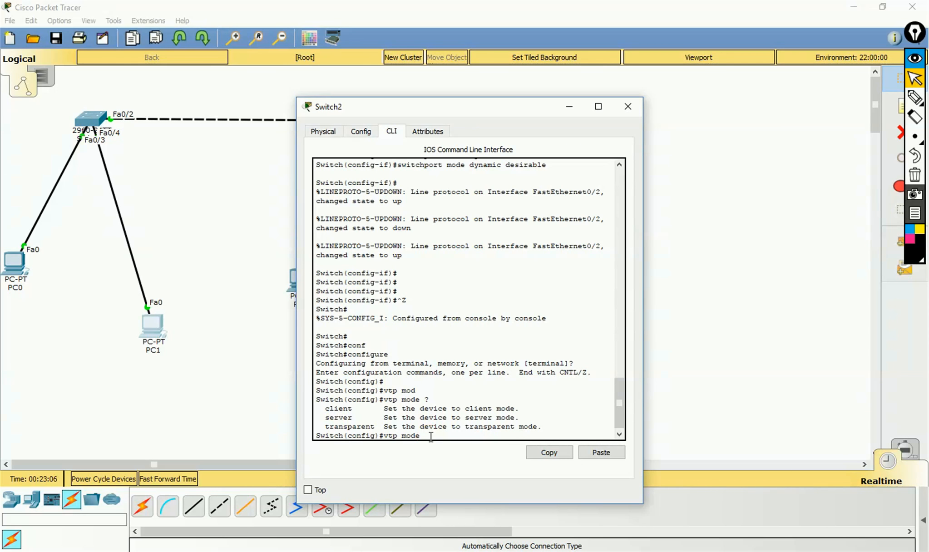
type("ser")
key("Tab")
key("Return")
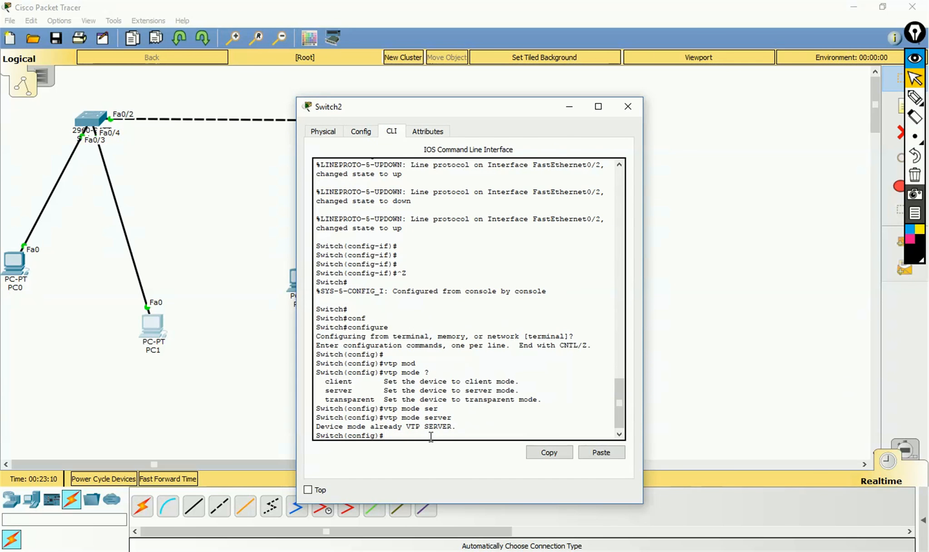
left_click_drag(406, 427, 456, 427)
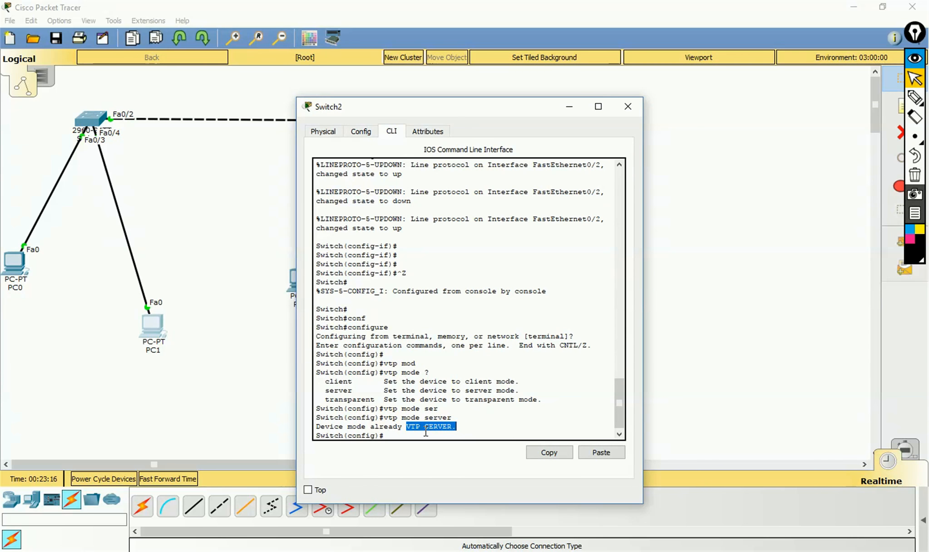
left_click(399, 439)
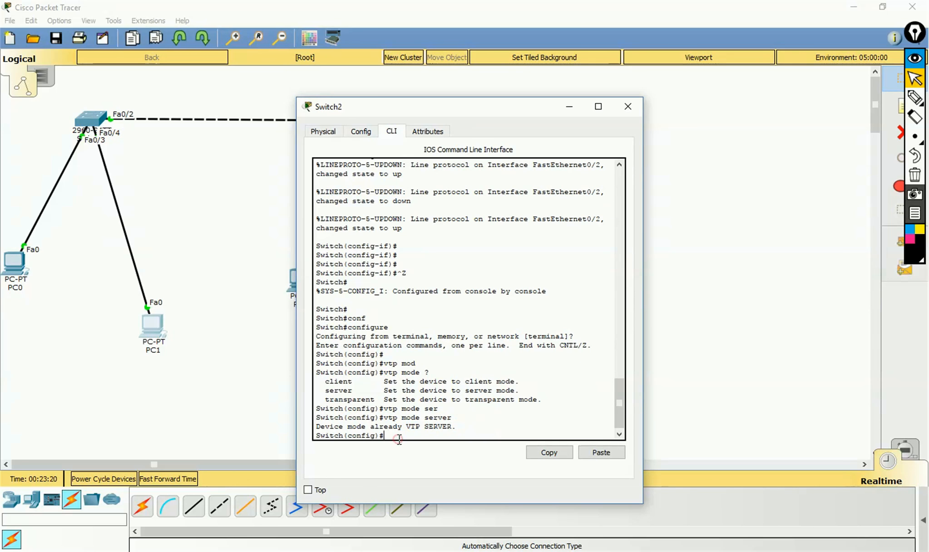
- Set the switch's VTP domain name to CISCO, checking for further command options before confirming
type("vy")
type("p")
type(" doma")
key("Tab")
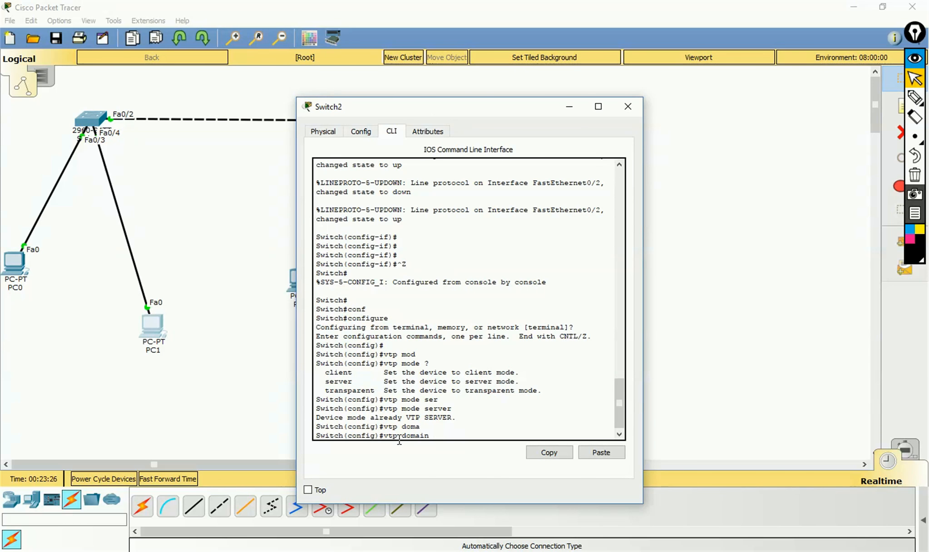
type("CISCO ?")
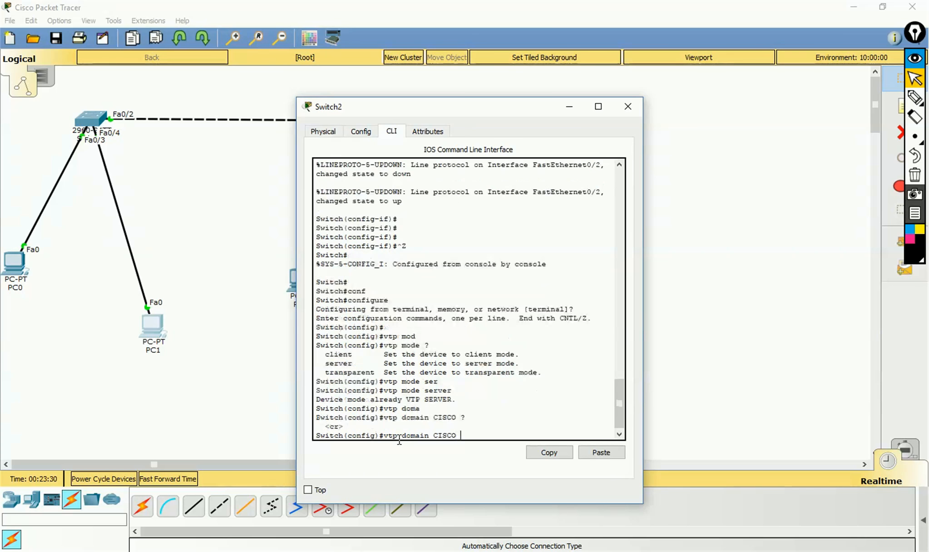
key("Return")
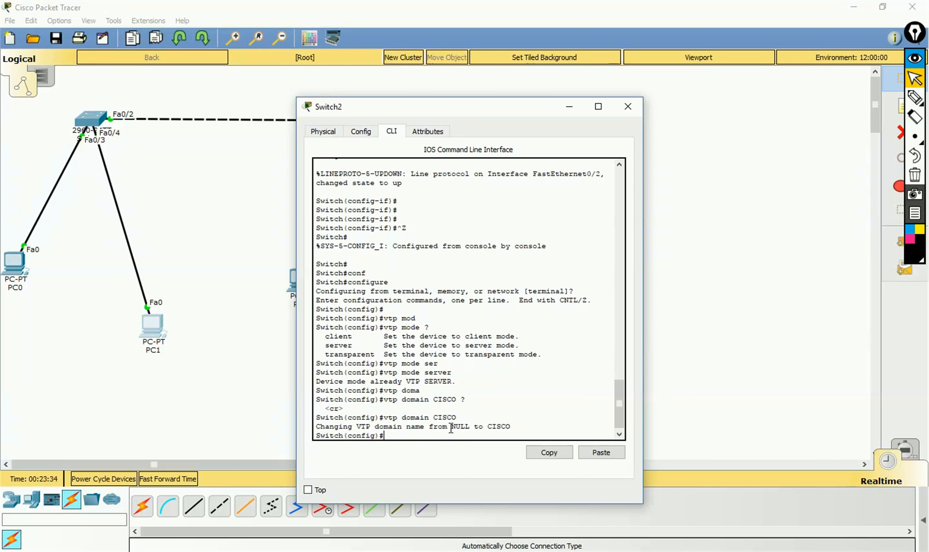
left_click_drag(451, 427, 510, 428)
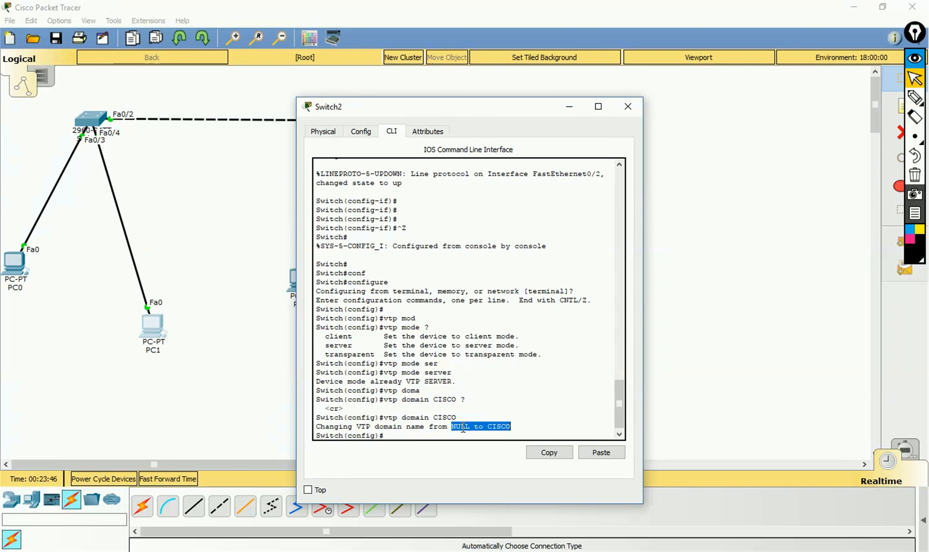
left_click(401, 435)
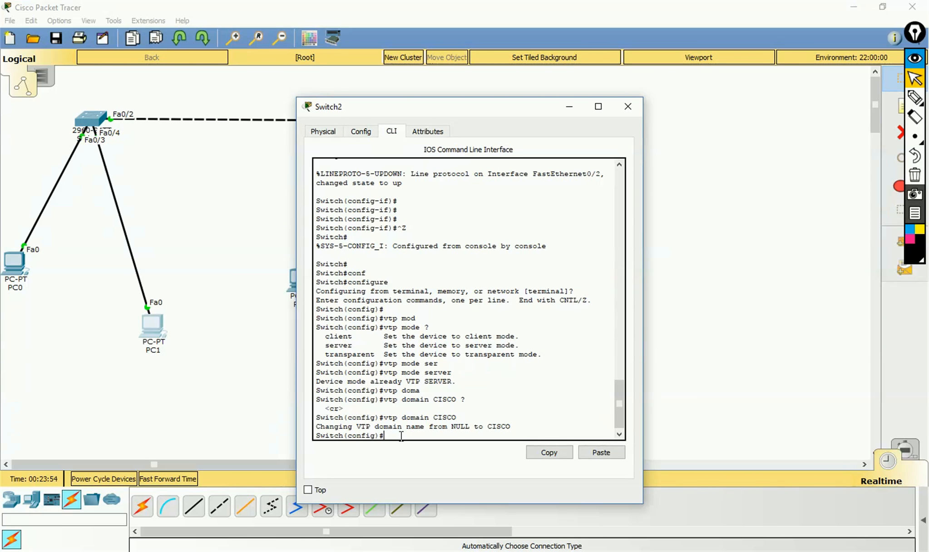
key("Return")
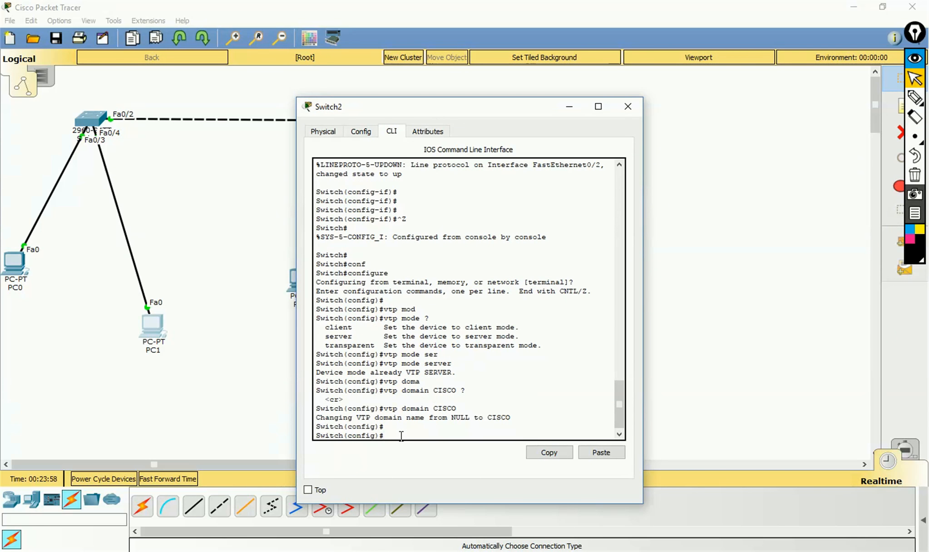
- End the VTP configuration session and reopen global configuration from privileged mode
key("ctrl+z")
key("Return")
key("Return")
type("configure")
key("Return")
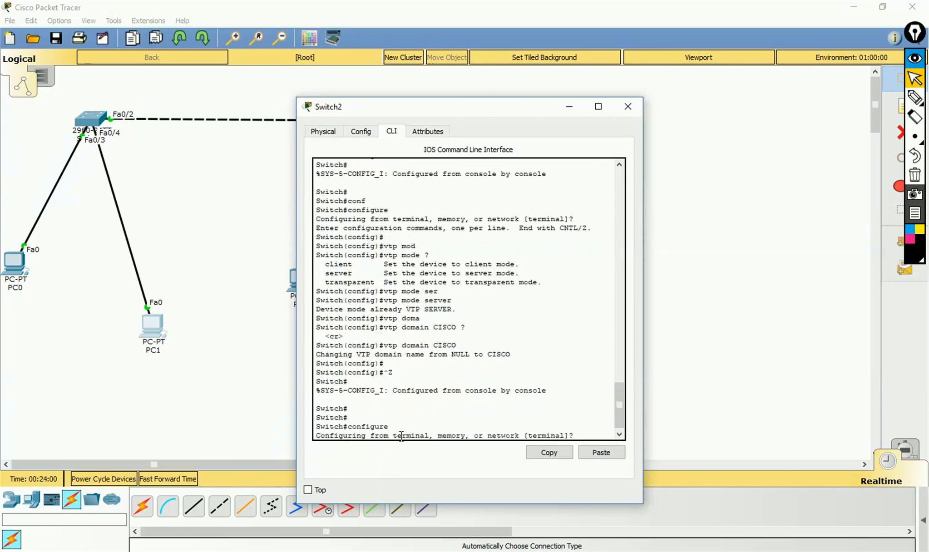
key("Return")
key("Return")
- Create VLAN 10 on the switch and name it IT
type("vlan 10")
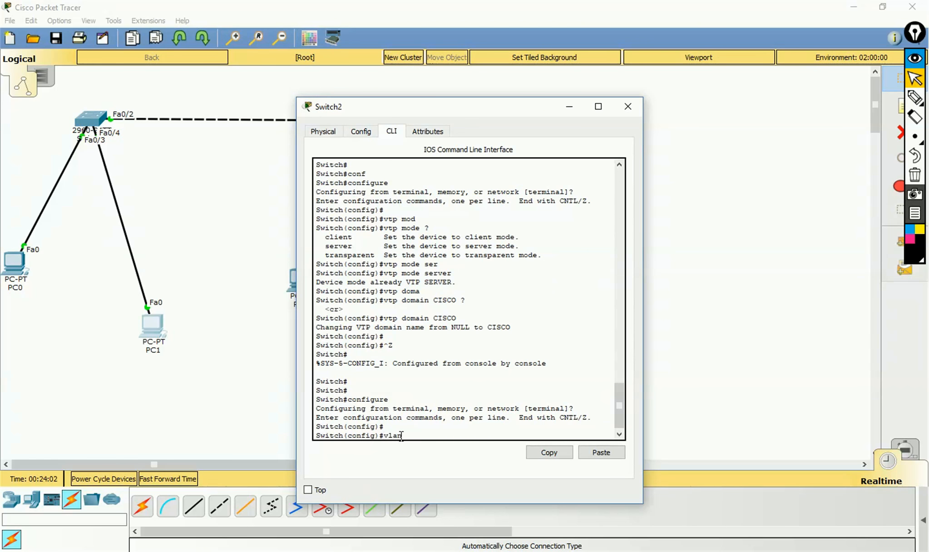
key("Return")
type("name IT")
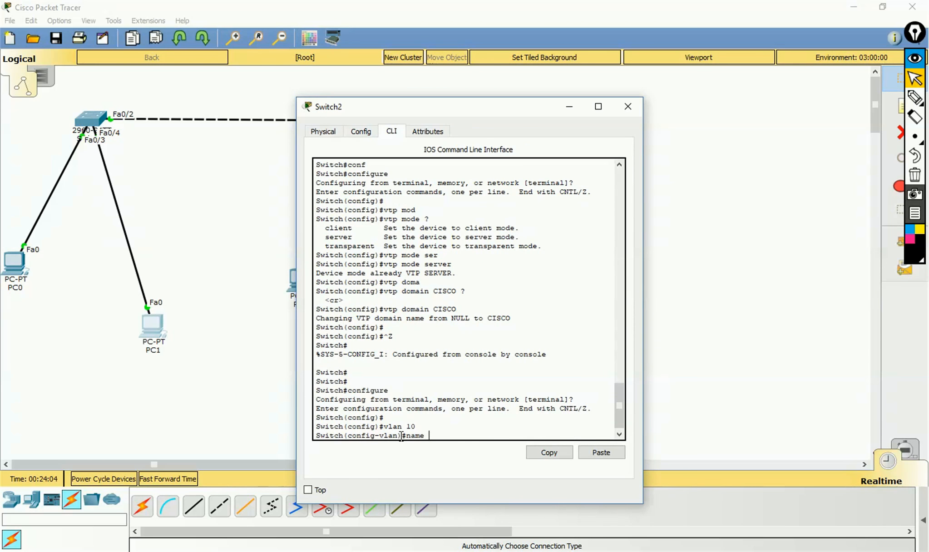
key("Return")
- Create VLAN 20 on the switch
type("vlan)#v")
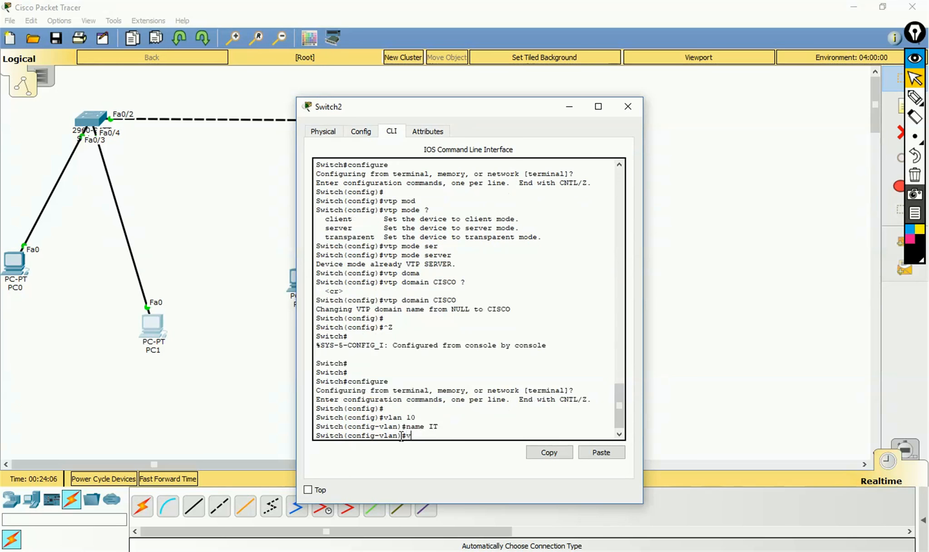
type("lan 20")
key("Return")
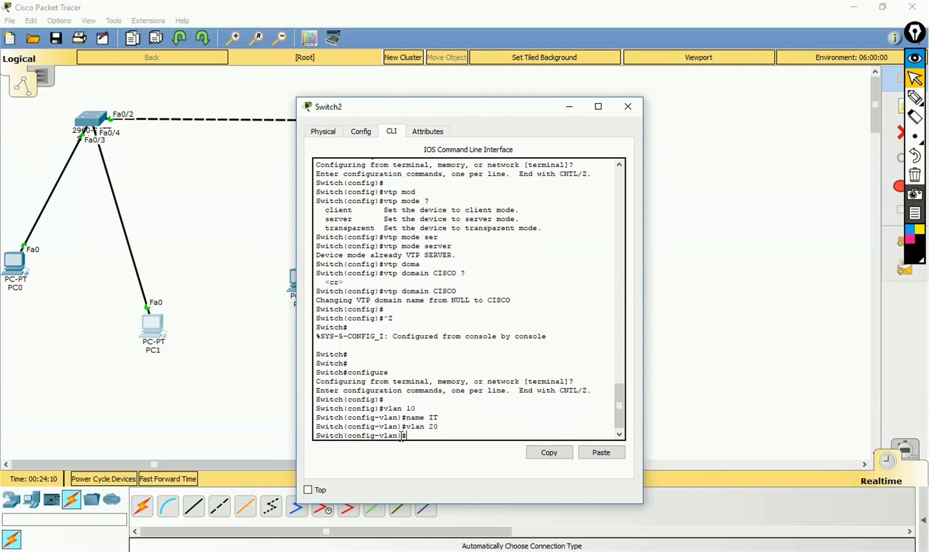
- Name VLAN 20 SALES, review the VTP domain and VLAN name entries, and minimize the Switch2 window
type("name SALES")
key("Return")
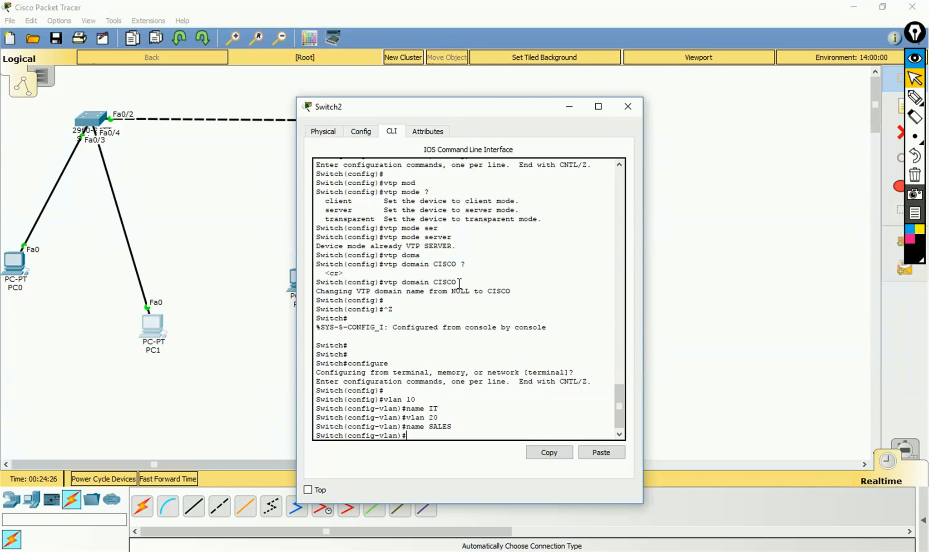
left_click_drag(458, 282, 429, 282)
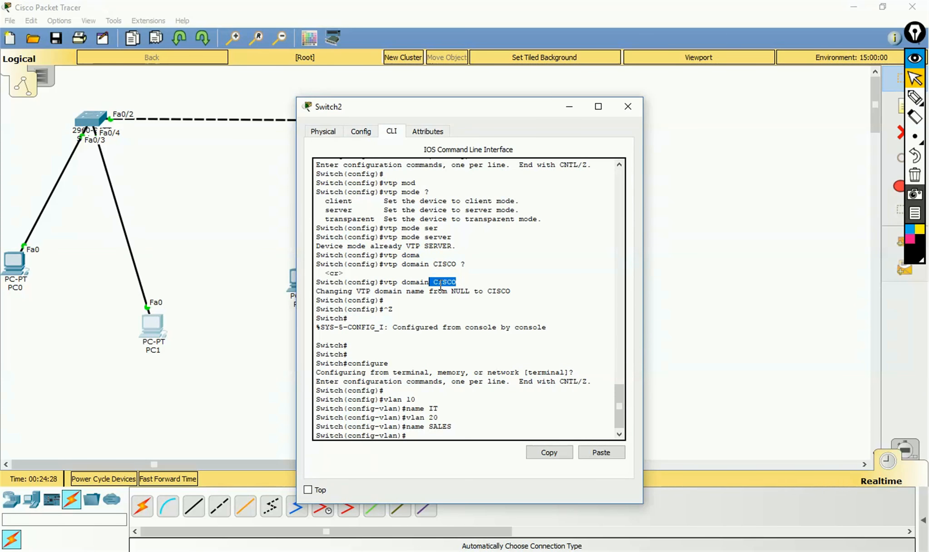
left_click_drag(439, 408, 433, 427)
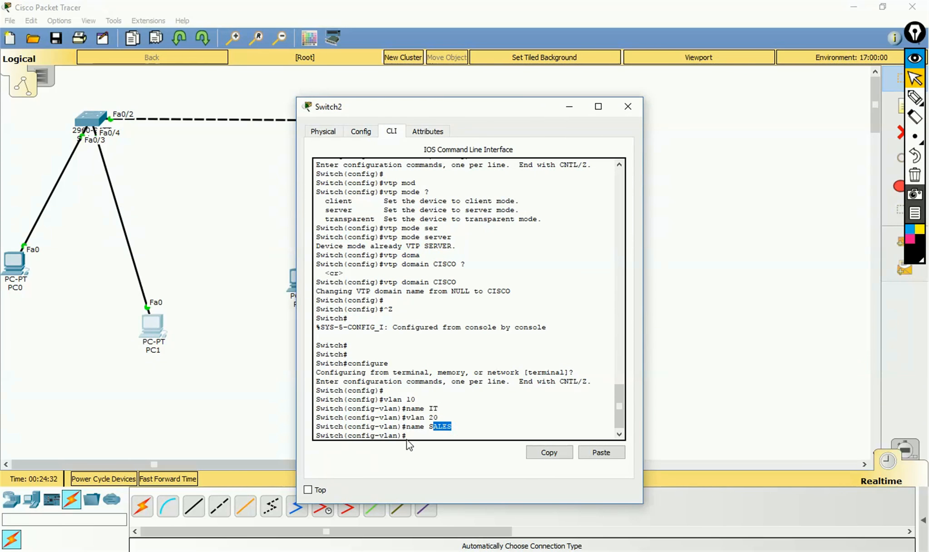
left_click(442, 429)
left_click(567, 108)
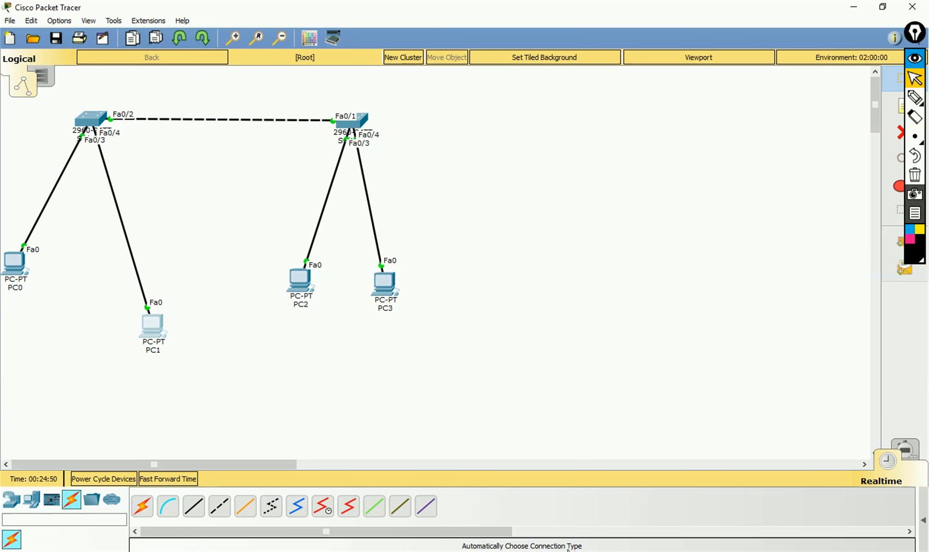
- Open the command line of Switch3, the switch connected to PC2 and PC3, and enter privileged mode
left_click(352, 121)
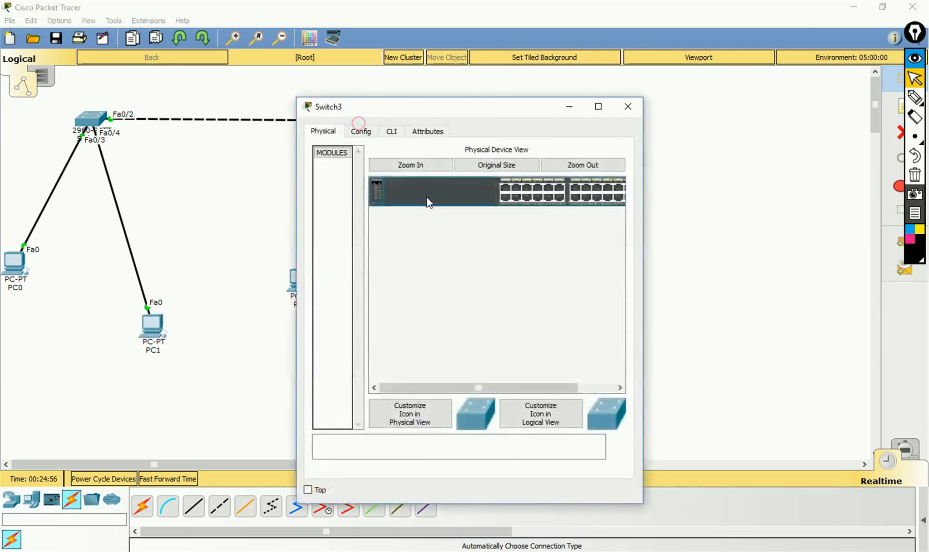
left_click(393, 133)
left_click(471, 429)
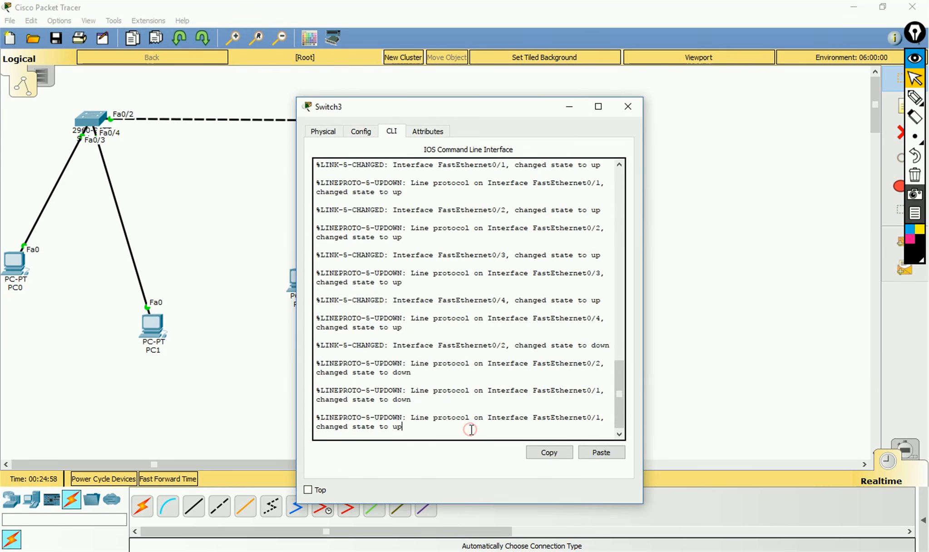
key("Return")
key("Return")
key("Return")
type("en")
key("Return")
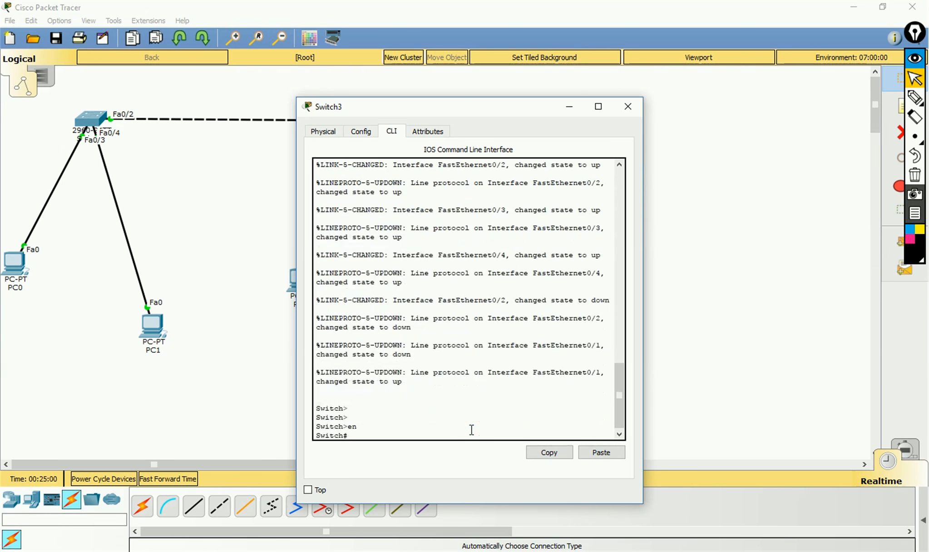
- Enter global configuration mode on Switch3 with the configure command, accepting the terminal default
type("e")
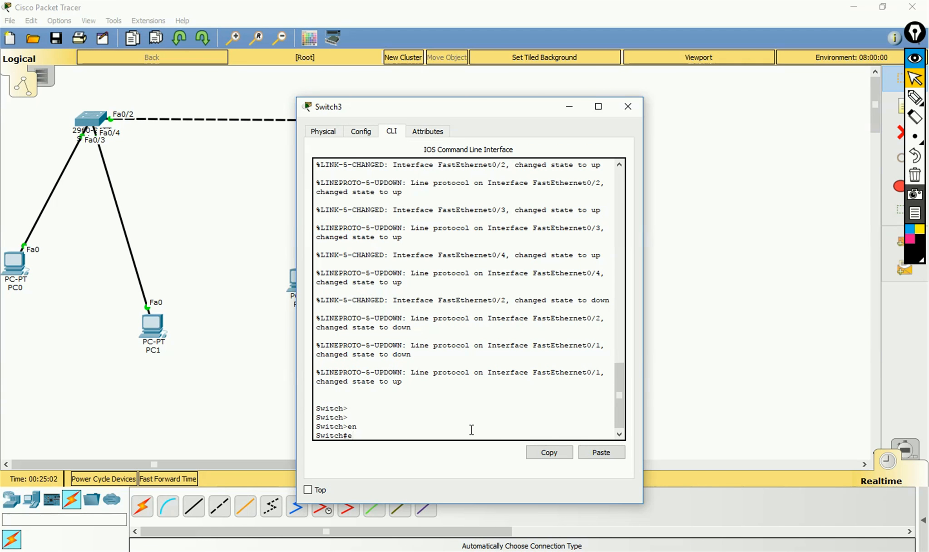
type("c")
type("f")
key("Tab")
key("Return")
key("Return")
key("Return")
key("Return")
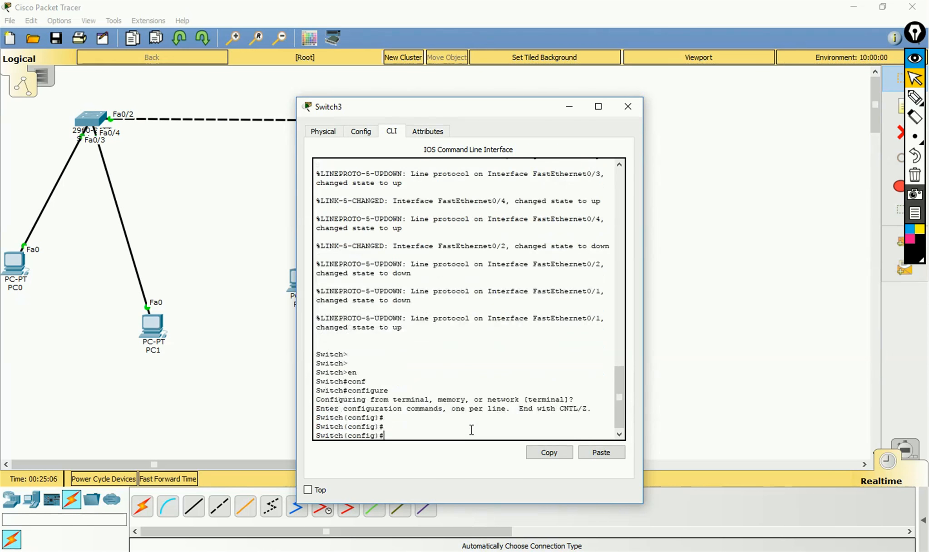
- Set the VTP domain name to CISCO on Switch3
type("vtp dom")
key("Tab")
type("CISC")
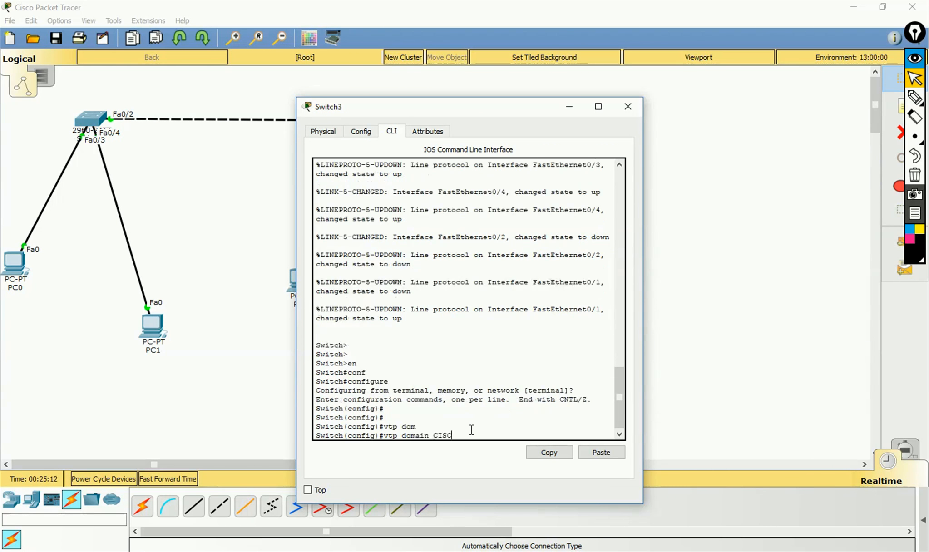
type("O")
key("Return")
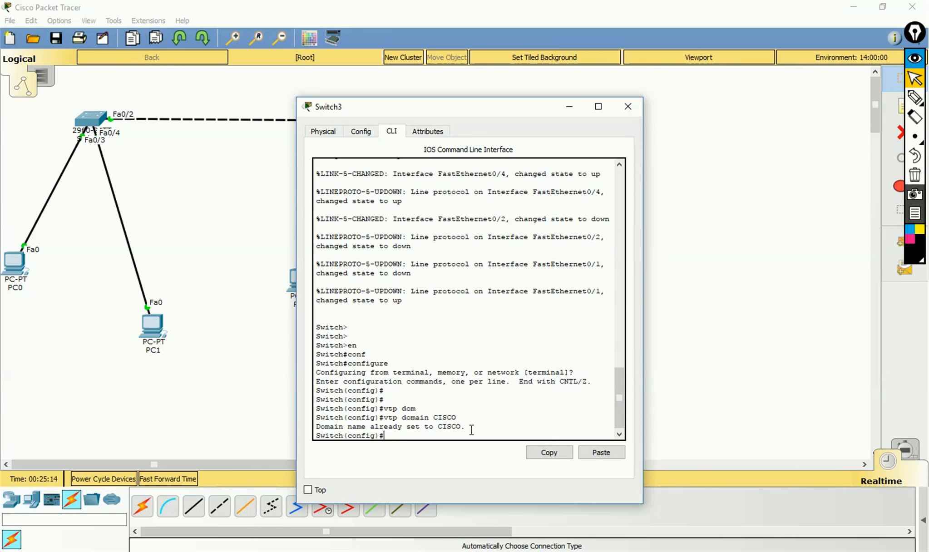
key("Return")
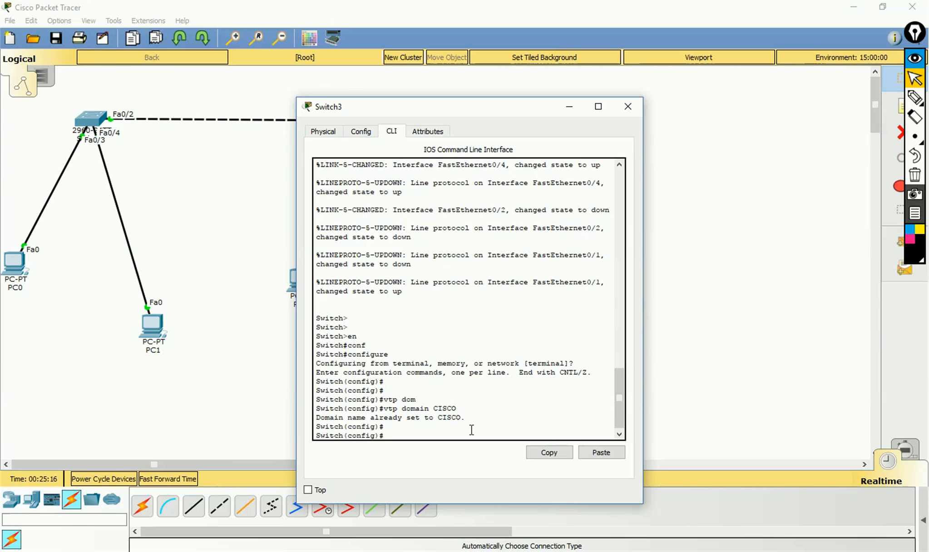
- Set Switch3's VTP mode to client
type("vtp mod")
key("Tab")
type("cli")
key("Tab")
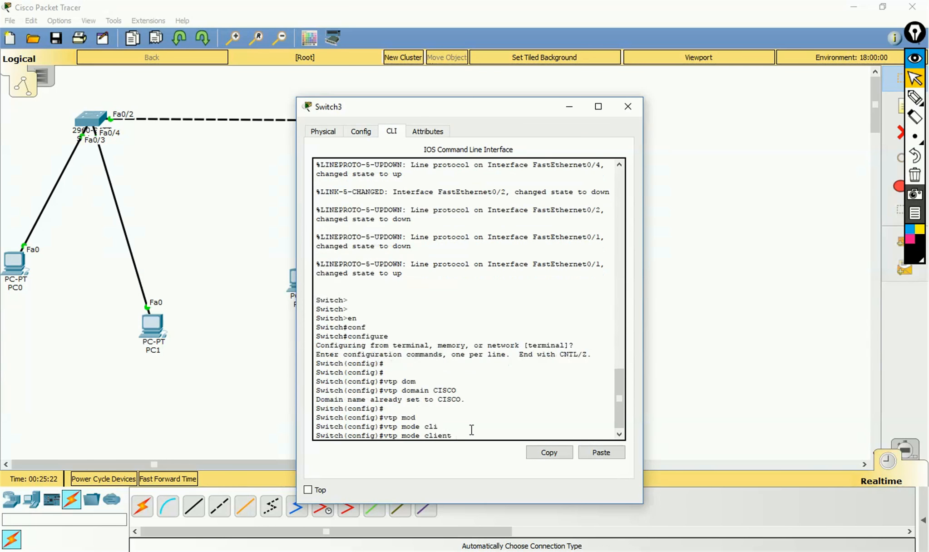
key("Return")
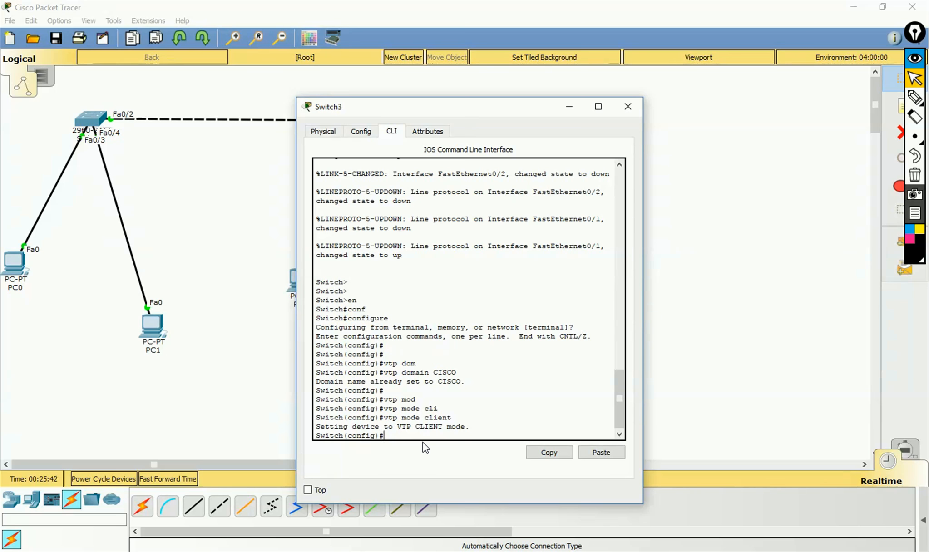
- Return to Switch2's command line and end its VLAN configuration session, going back to privileged mode
left_click(89, 127)
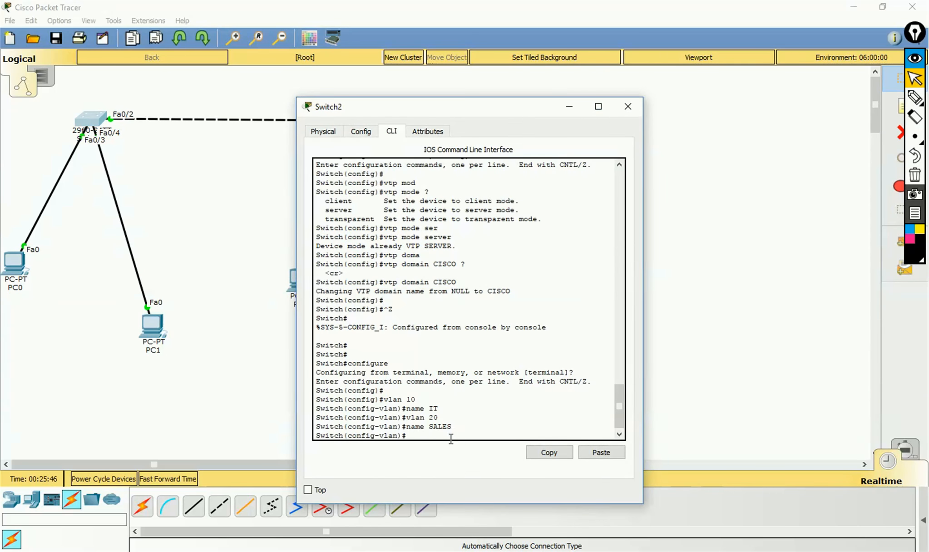
key("Return")
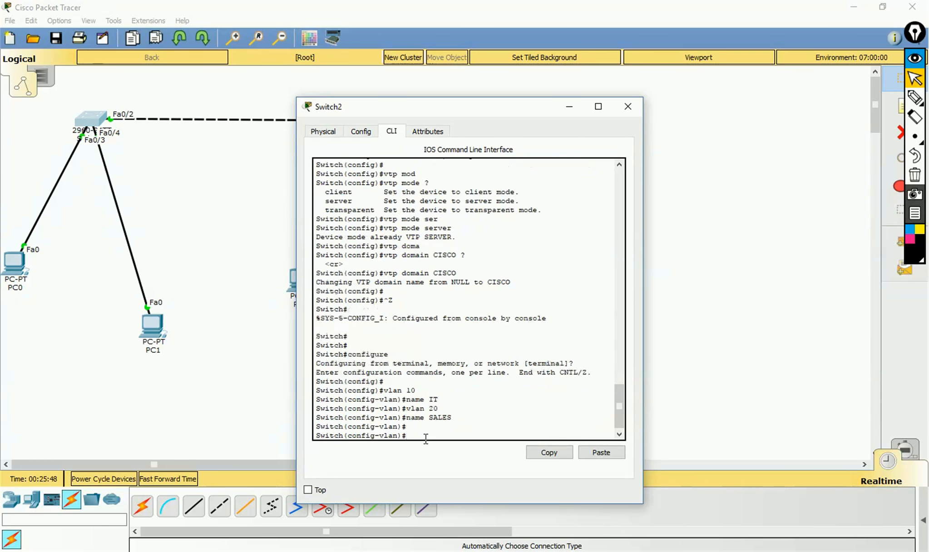
key("Return")
key("ctrl+z")
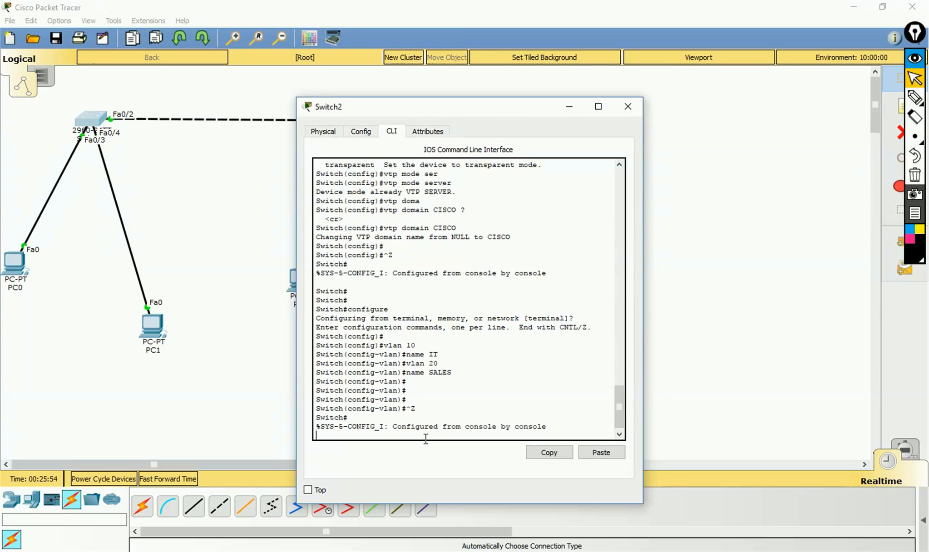
- Display the interface trunk information on Switch2 with sh int trunk
type("sh int tr")
key("Tab")
key("Return")
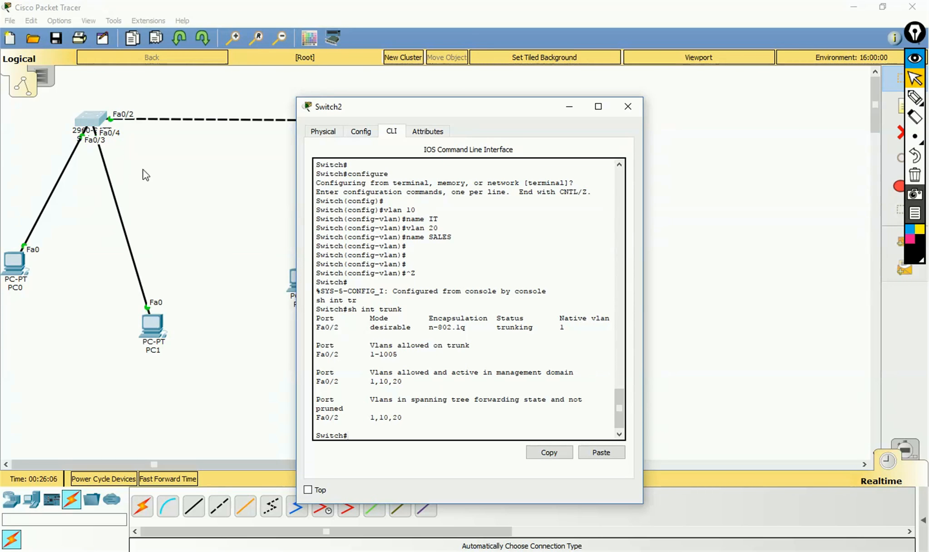
- Examine Switch2's trunk output for the mode, status, native VLAN, allowed VLANs, active VLANs and VLANs in spanning tree forwarding state
left_click_drag(410, 330, 357, 330)
left_click_drag(539, 330, 487, 330)
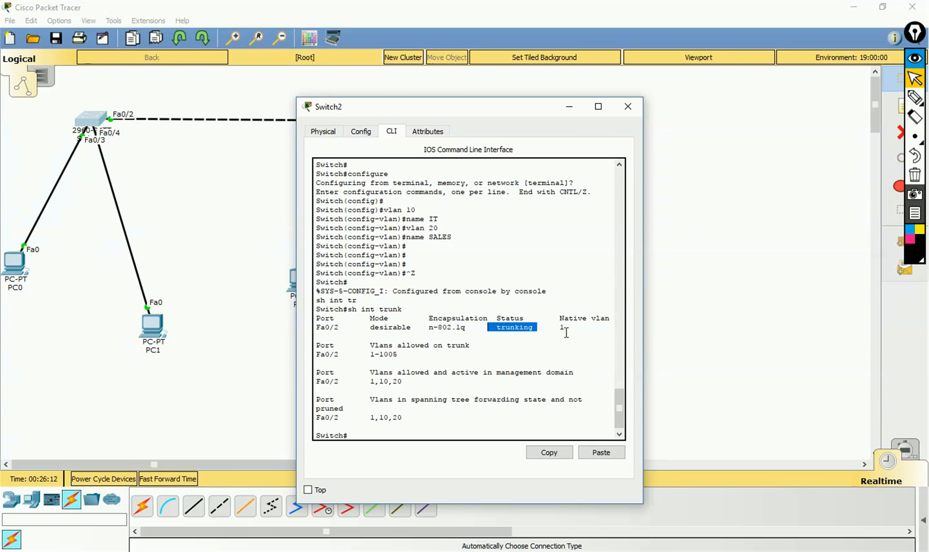
left_click_drag(565, 330, 560, 330)
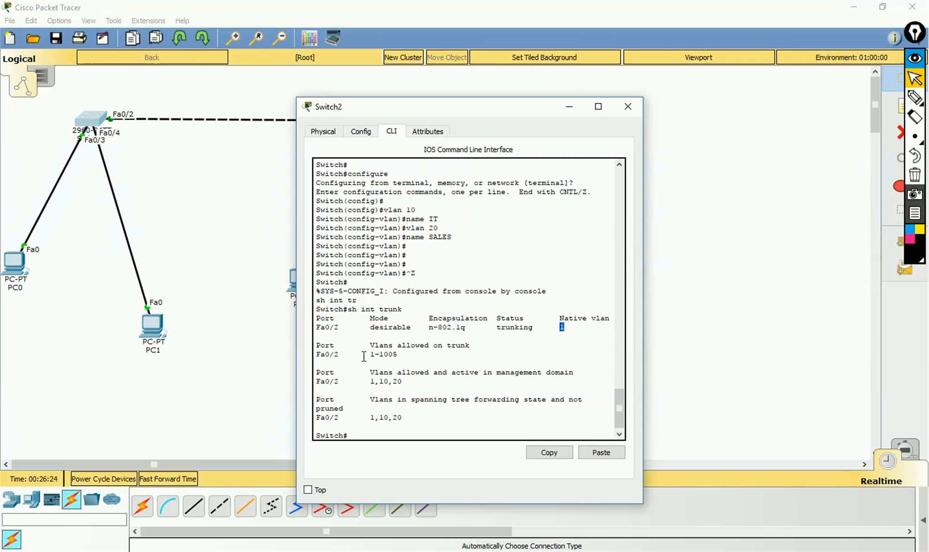
left_click_drag(369, 354, 398, 354)
left_click_drag(413, 379, 361, 381)
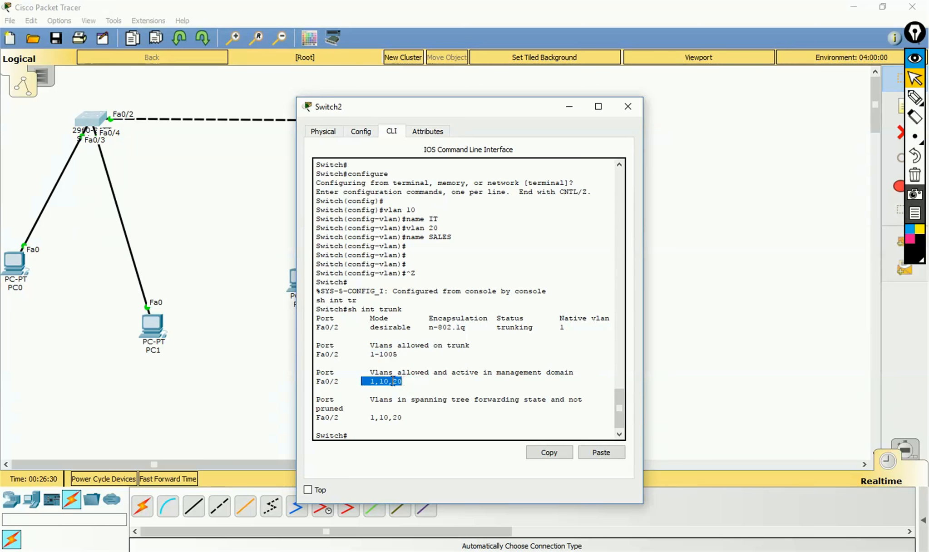
left_click_drag(367, 417, 411, 418)
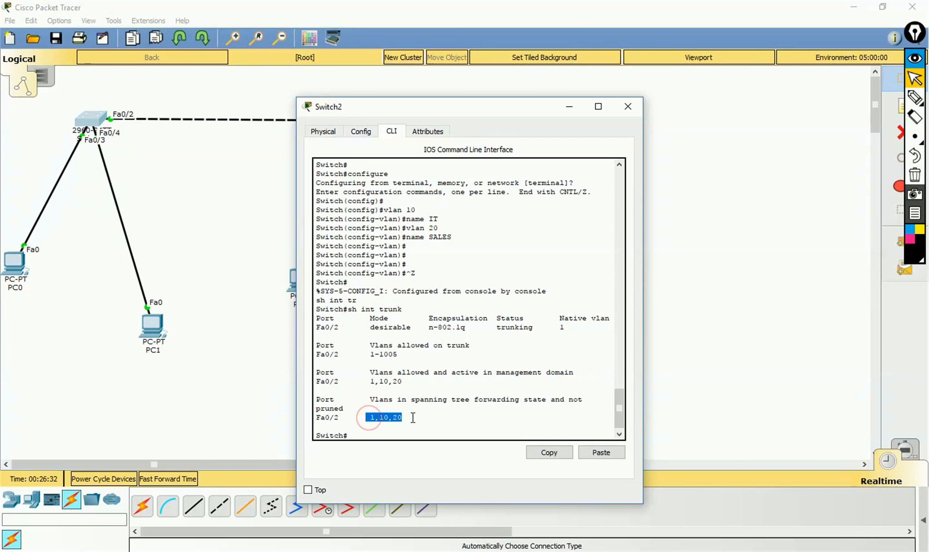
left_click(363, 433)
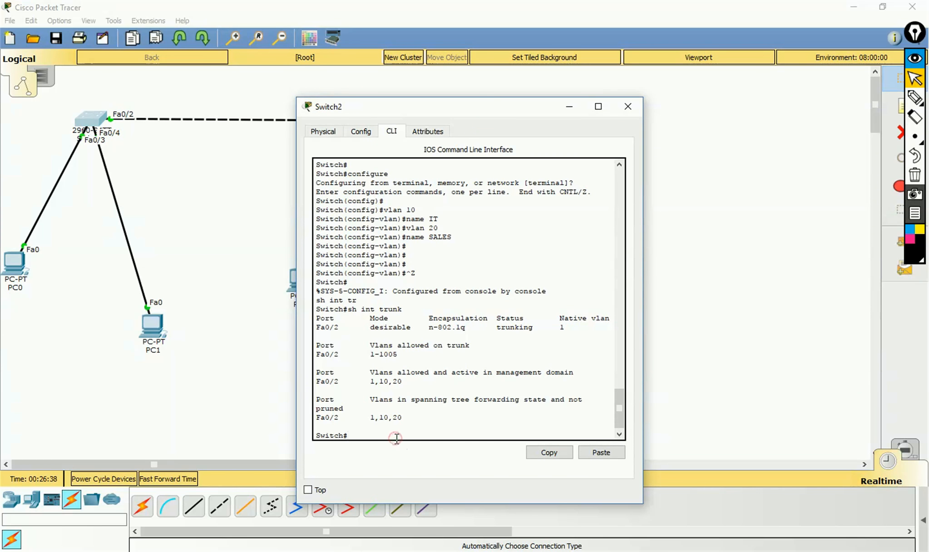
key("Return")
key("Return")
key("Return")
left_click_drag(404, 392, 362, 391)
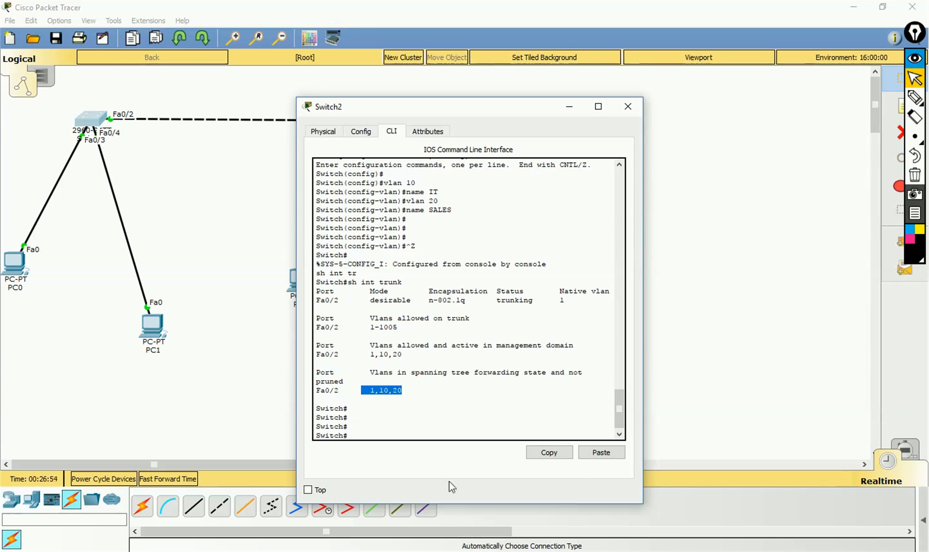
- Move the Switch2 window aside, reopen Switch3's command line and end its configuration session
left_click_drag(389, 113, 534, 121)
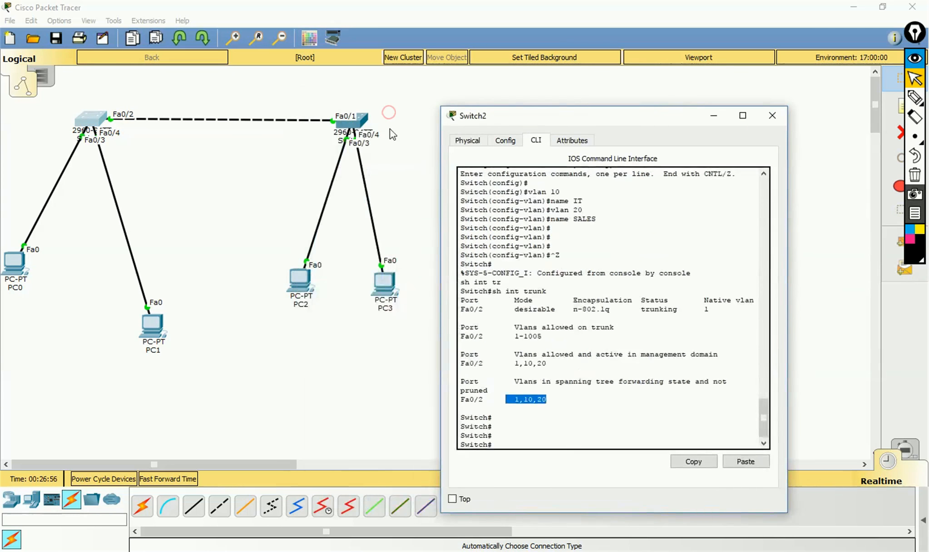
left_click(352, 124)
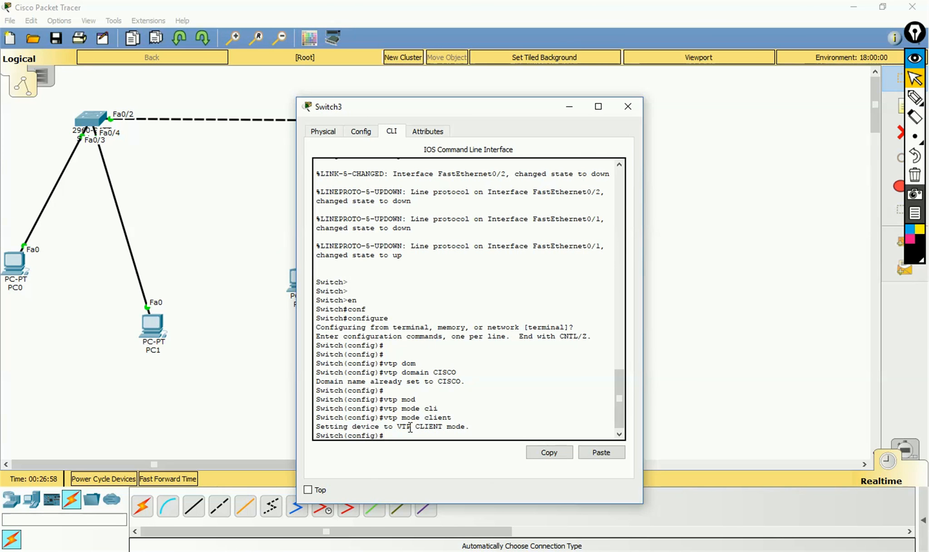
key("ctrl+z")
key("Return")
key("Return")
- Display the interface trunk information on Switch3 with sh int trunk and check the trunk mode
type("sh")
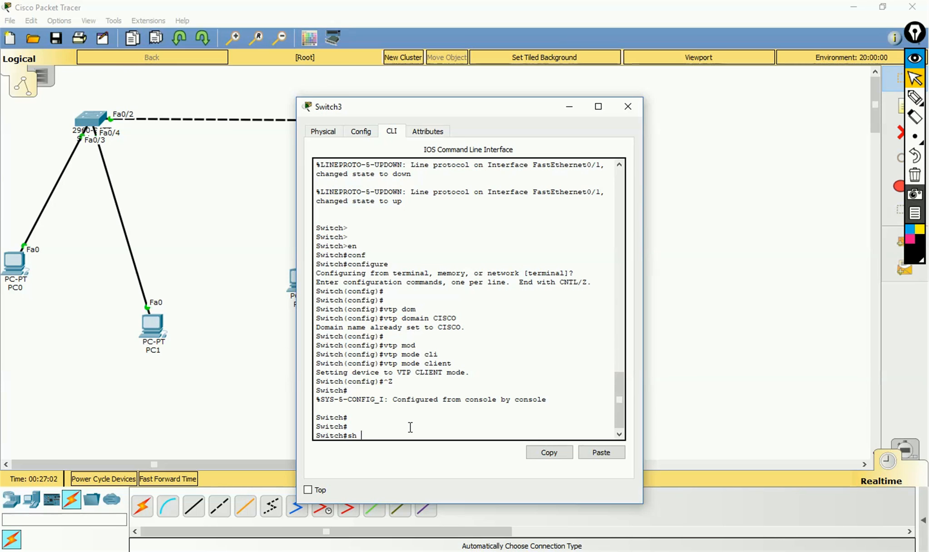
type("int tr")
key("Tab")
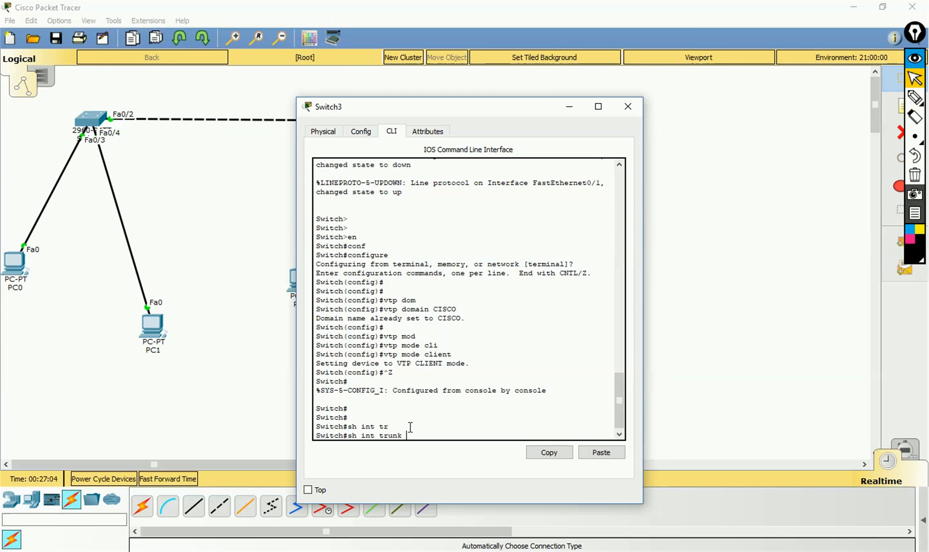
key("Return")
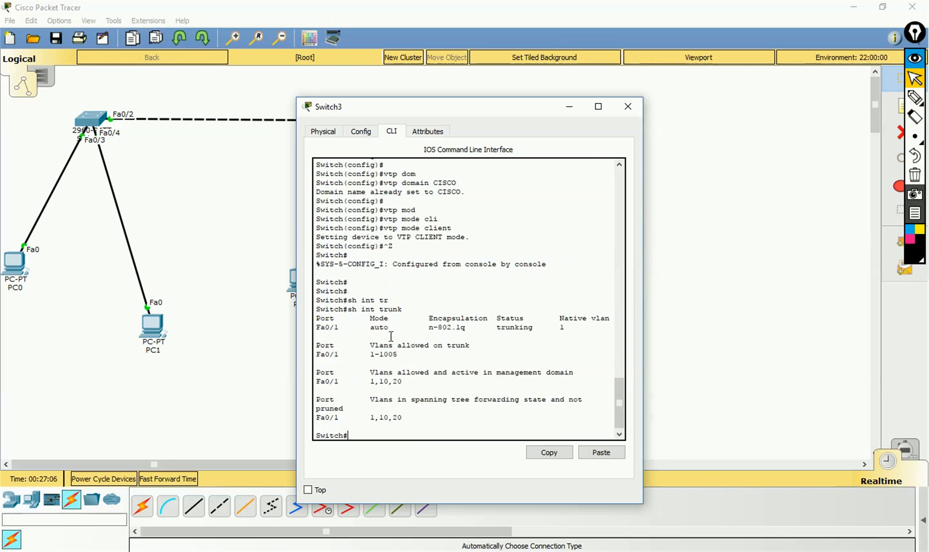
left_click_drag(390, 327, 371, 327)
- Bring back the Switch2 window, run sh vtp status and examine the VTP version and VLAN count entries
left_click(554, 551)
left_click(561, 504)
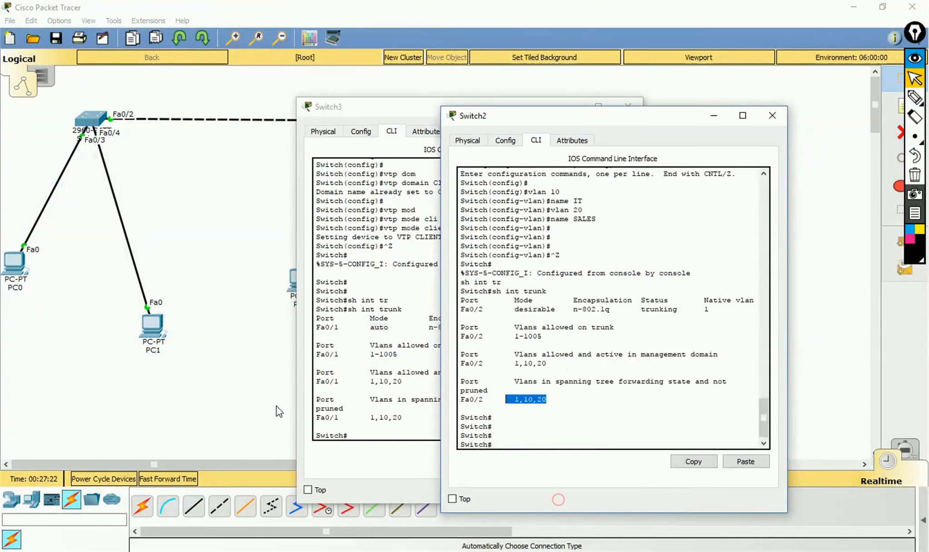
left_click(498, 445)
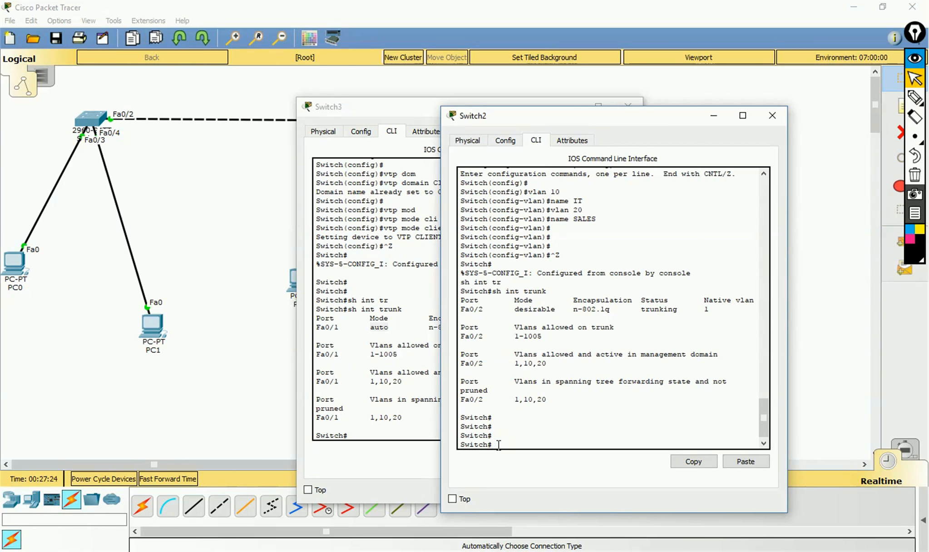
type("sh vtp st")
key("Tab")
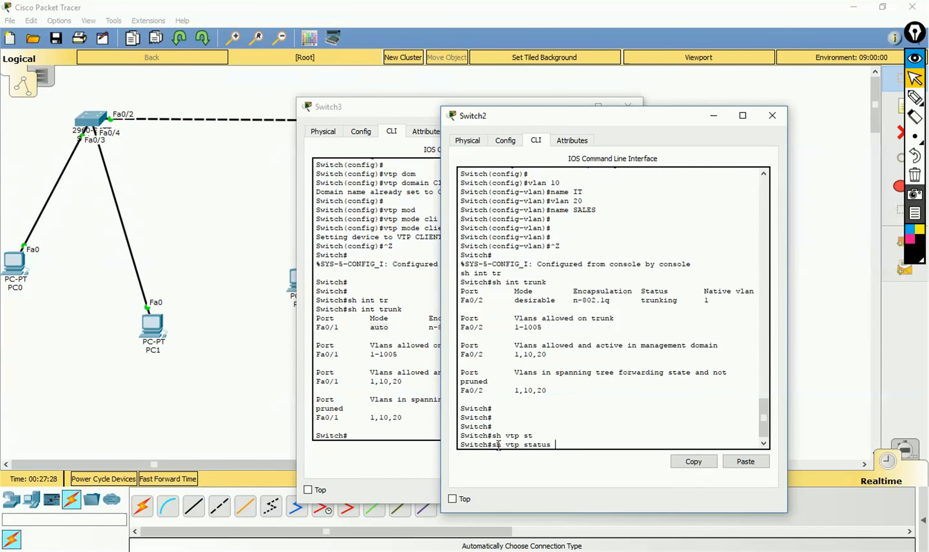
key("Return")
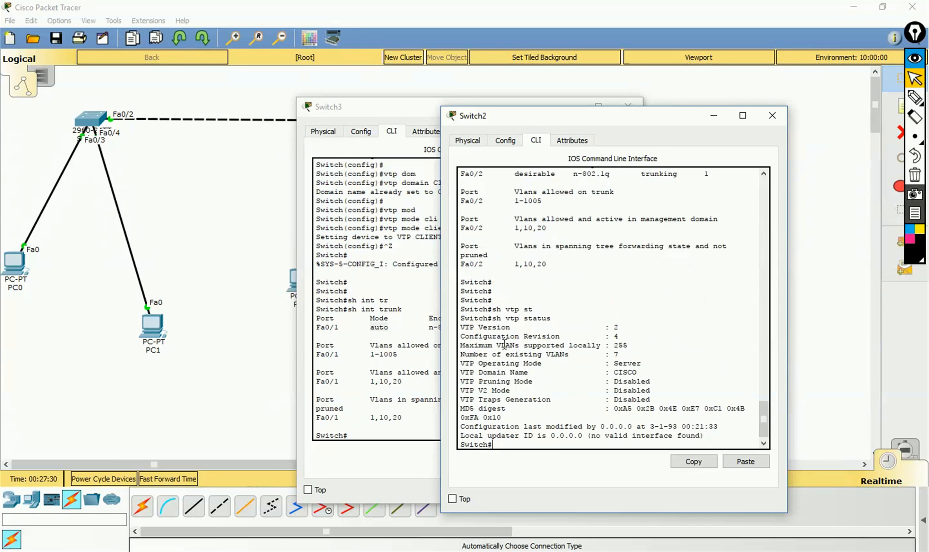
left_click_drag(460, 327, 514, 328)
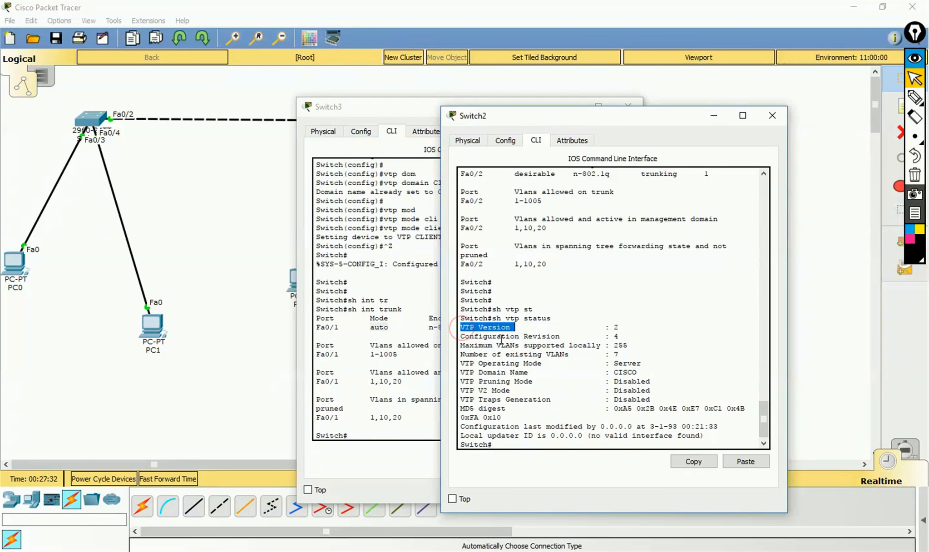
left_click_drag(457, 346, 534, 351)
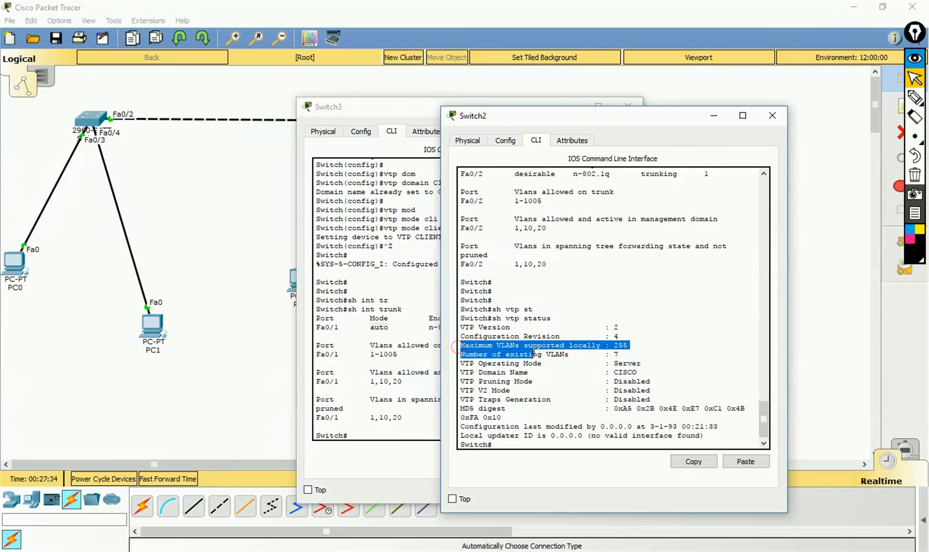
- Check the VTP domain name in Switch2's status output, and place the Switch3 and Switch2 windows side by side
left_click(634, 347)
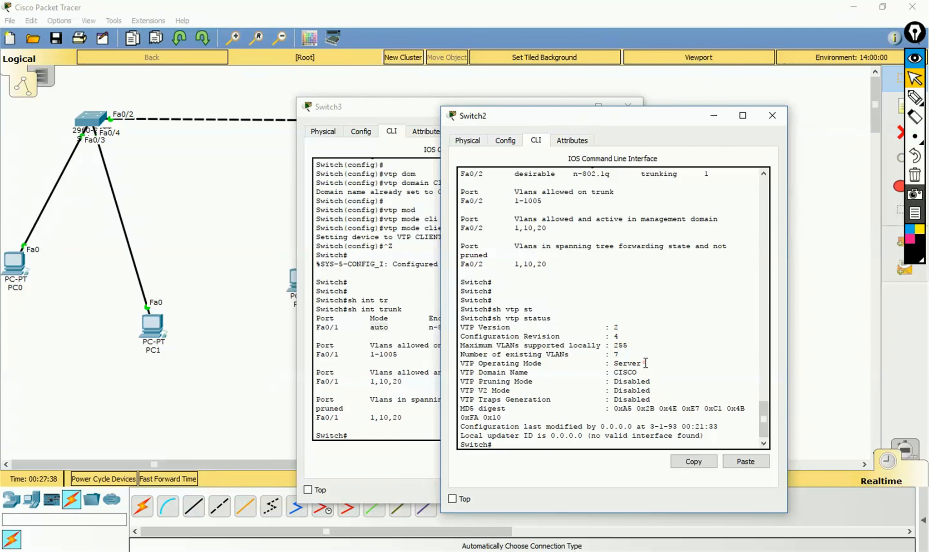
left_click_drag(645, 362, 614, 371)
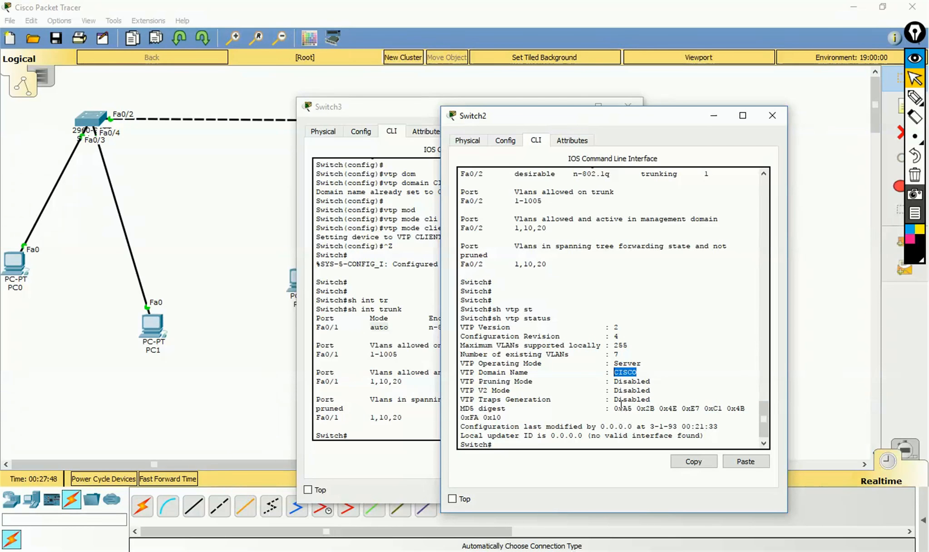
left_click_drag(336, 100, 247, 115)
left_click_drag(575, 117, 607, 99)
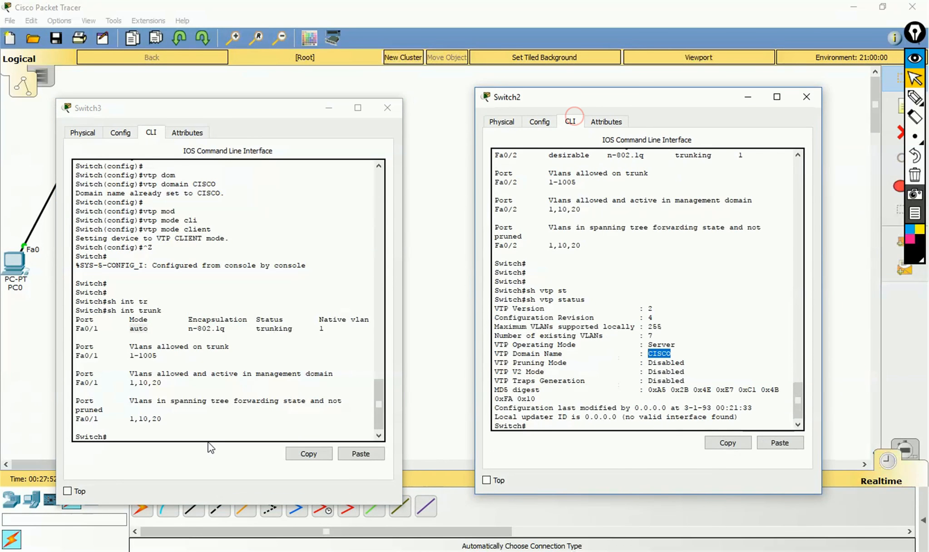
- Display the VTP status on Switch3 with sh vtp status
left_click(205, 430)
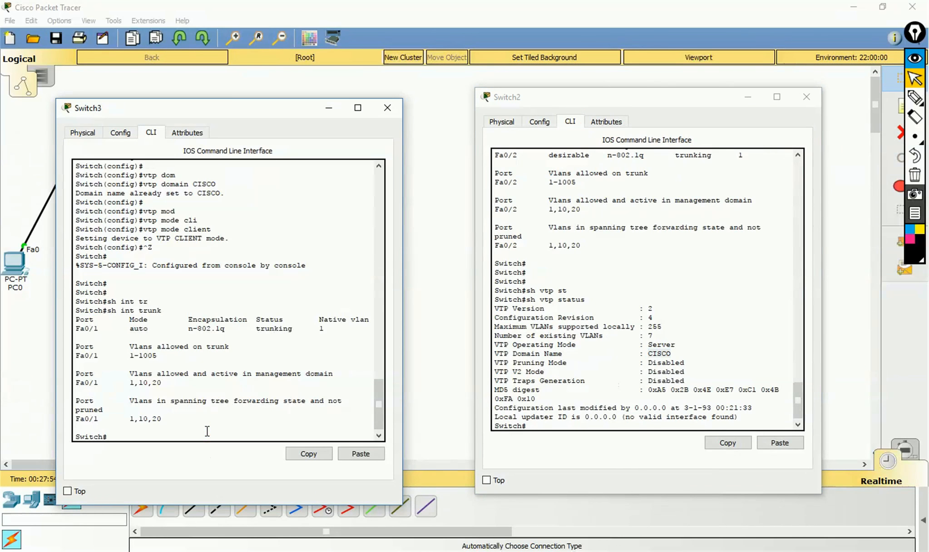
key("Return")
key("Return")
key("Return")
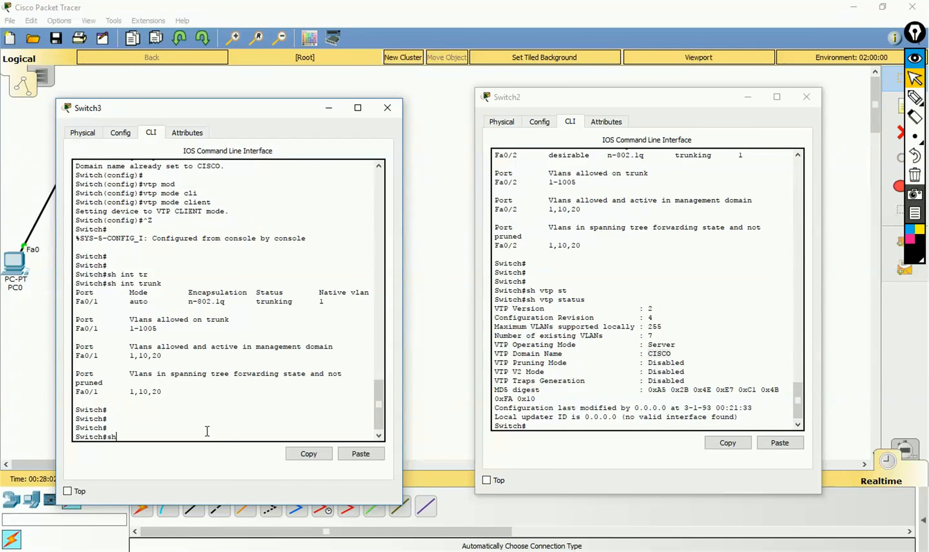
type("tp st")
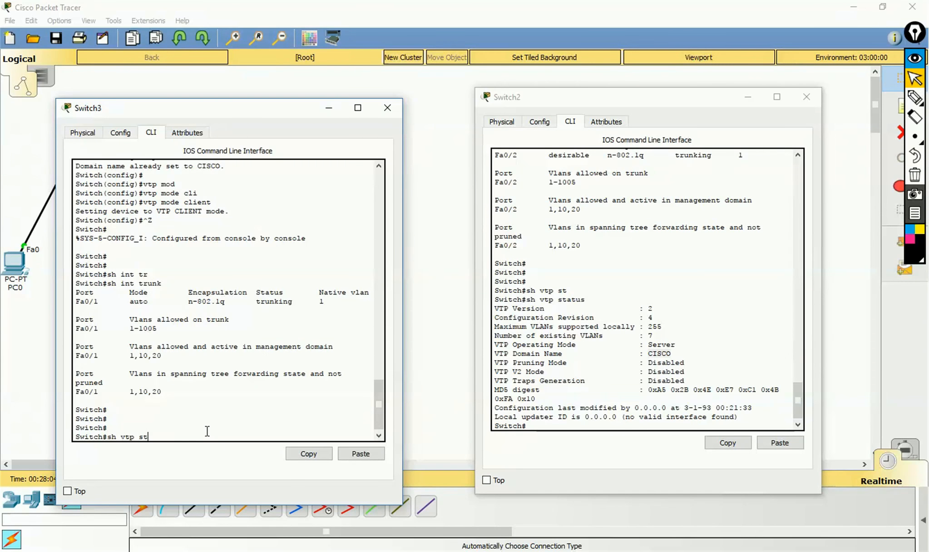
key("Tab")
key("Return")
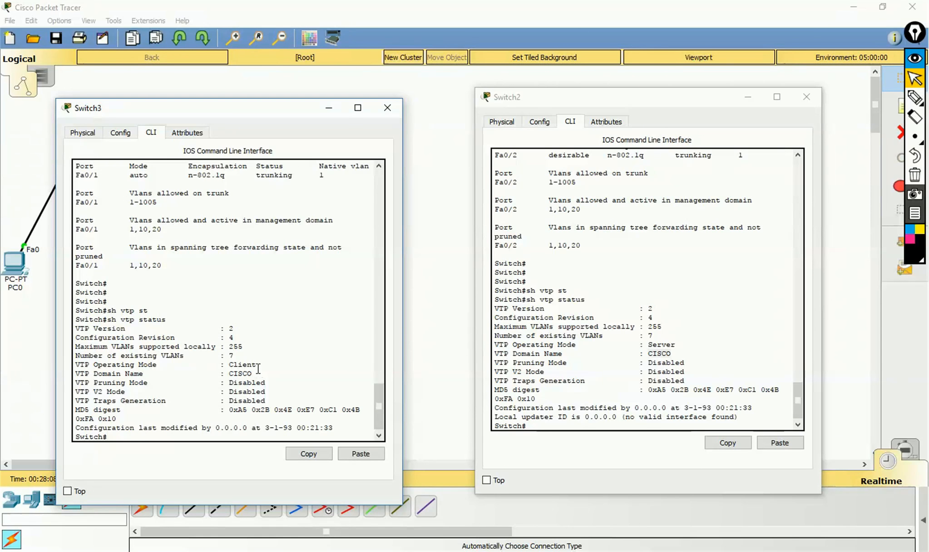
- Compare the configuration revision and VTP operating mode entries between Switch3 and Switch2
left_click_drag(257, 365, 239, 365)
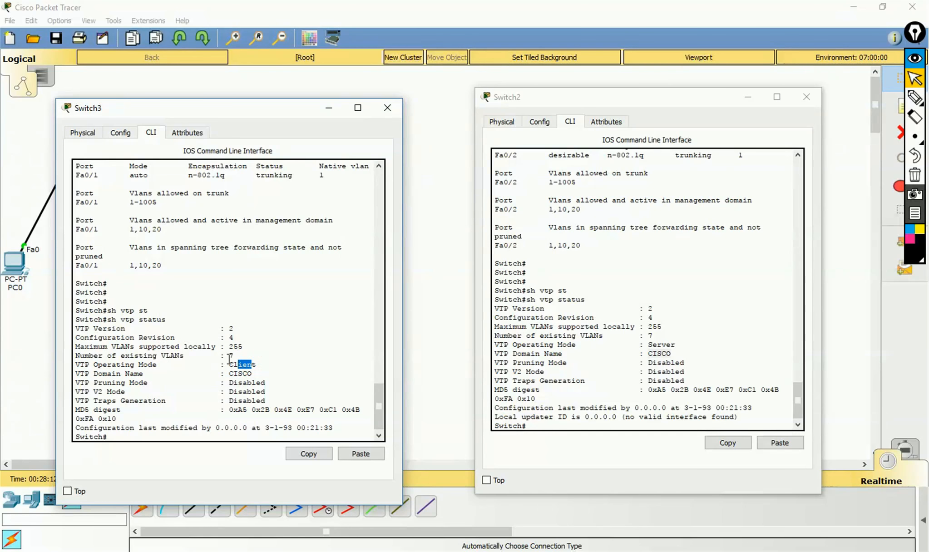
left_click_drag(237, 337, 225, 337)
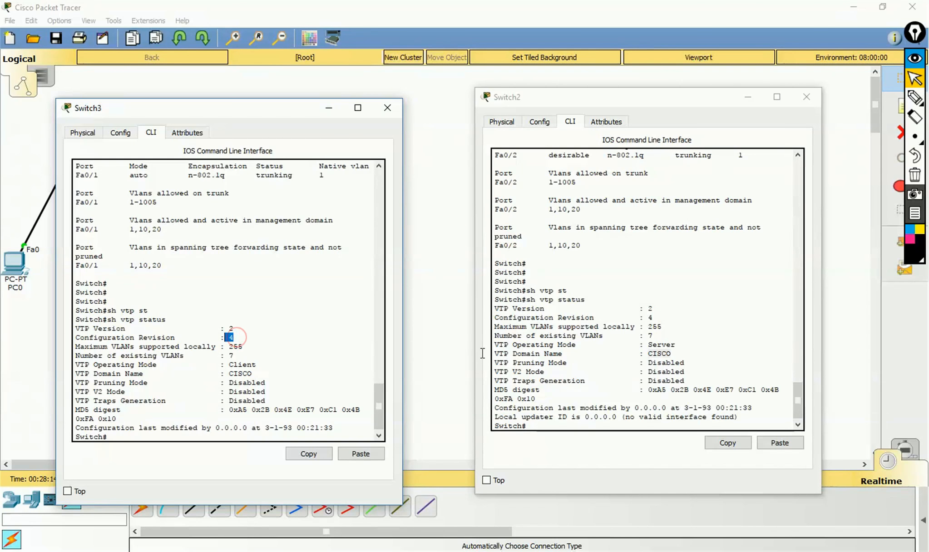
left_click_drag(653, 319, 648, 318)
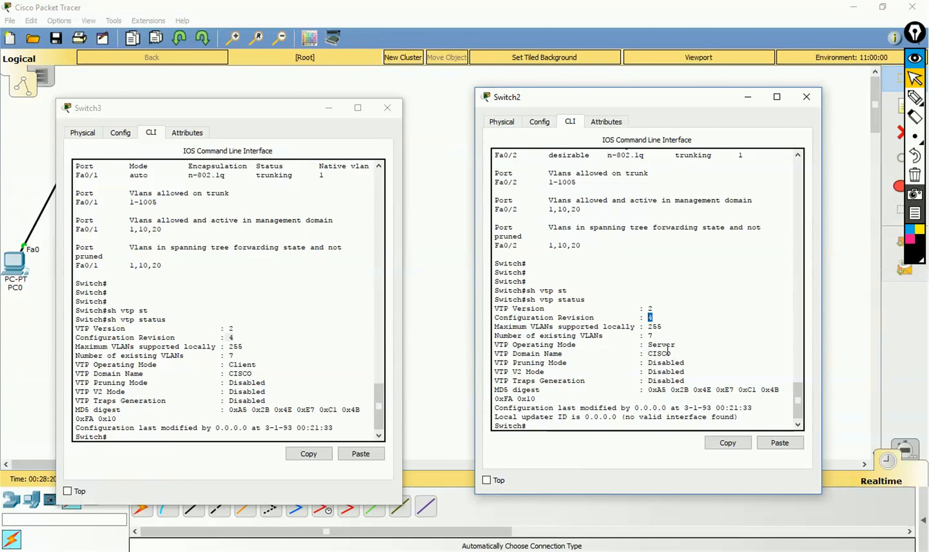
left_click_drag(679, 345, 639, 345)
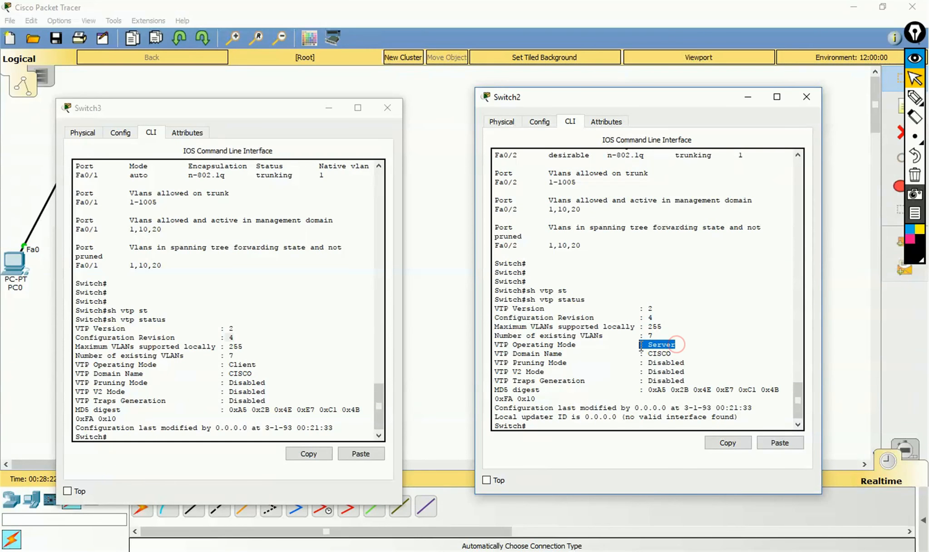
left_click_drag(258, 364, 221, 365)
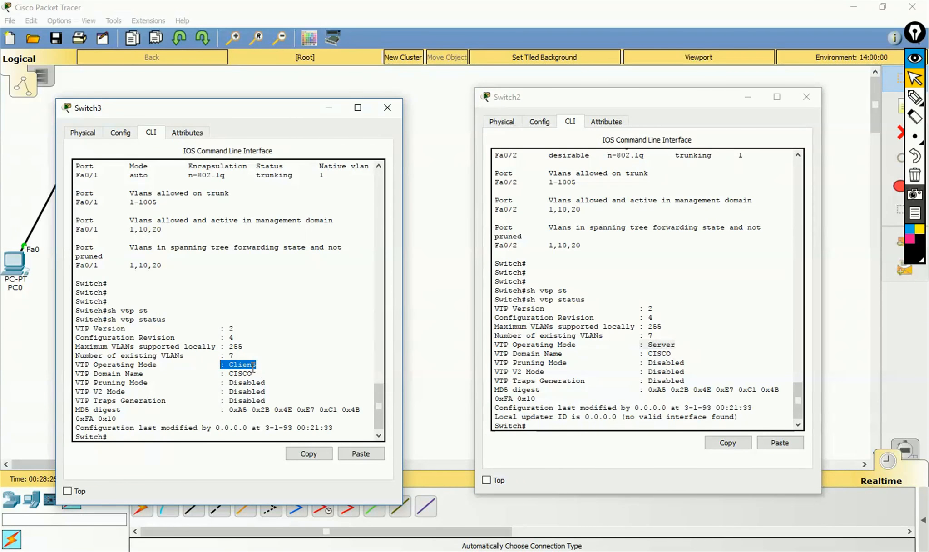
- Check VLANs 10 and 20 in Switch3's trunk output and review its earlier configuration commands
left_click_drag(163, 267, 146, 263)
scroll(255, 352, "up", 14)
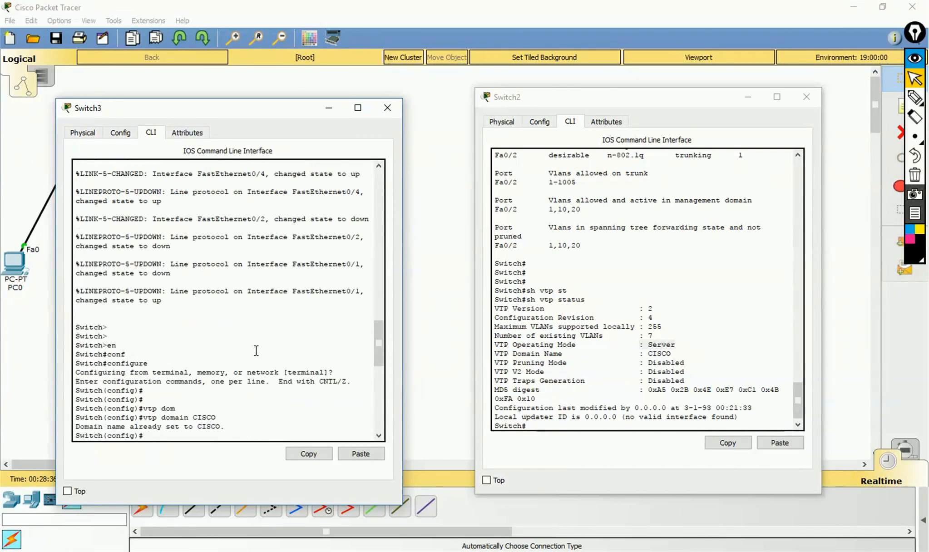
scroll(256, 350, "down", 7)
scroll(256, 351, "down", 7)
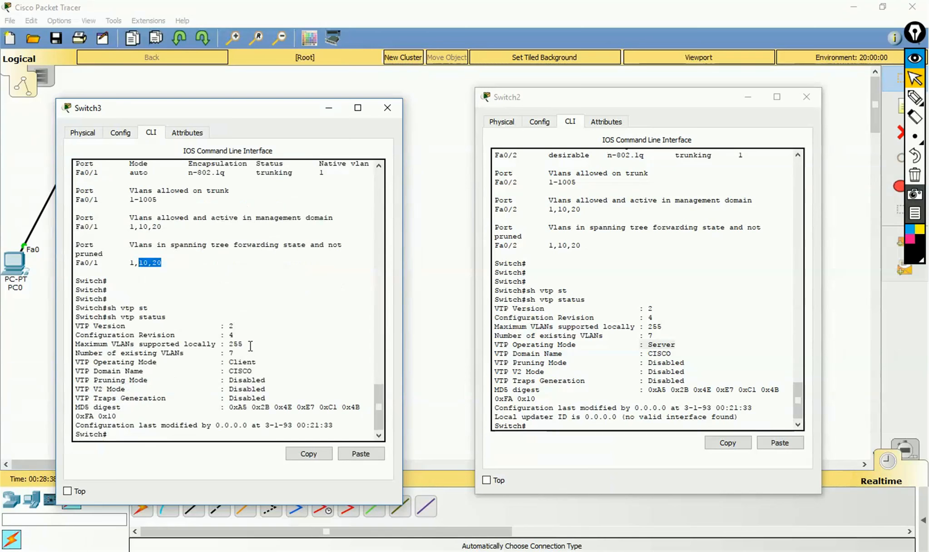
- Switch to the VTP presentation in PowerPoint and review the three VTP client rules on slide 7
left_click(462, 534)
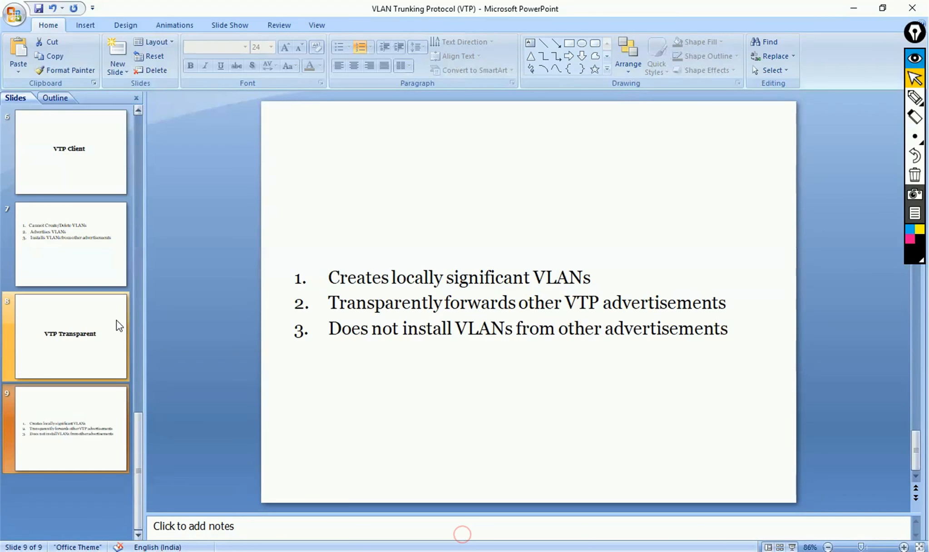
left_click(67, 170)
left_click(61, 231)
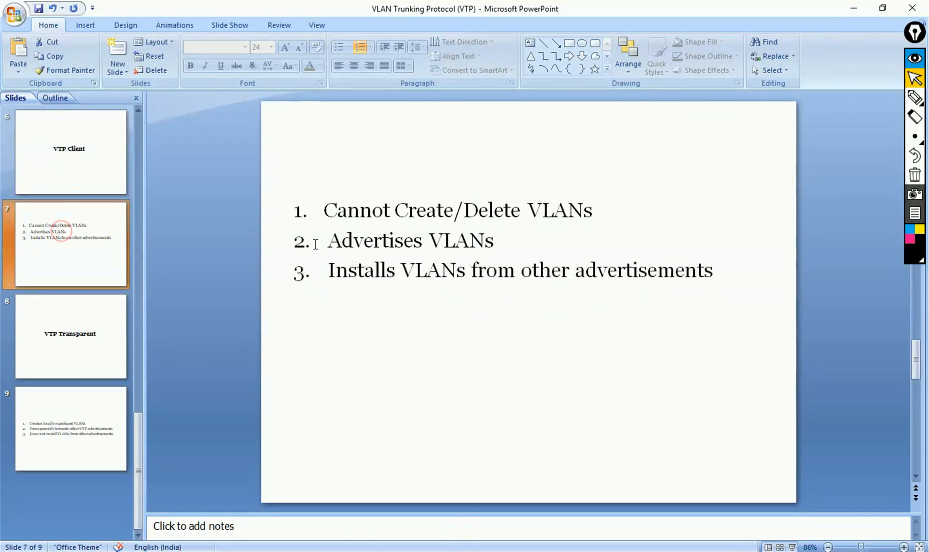
left_click_drag(323, 207, 685, 274)
left_click(814, 300)
- Return to Packet Tracer's Switch2 and Switch3 command-line windows and clear the text selection on Switch3
mouse_move(553, 550)
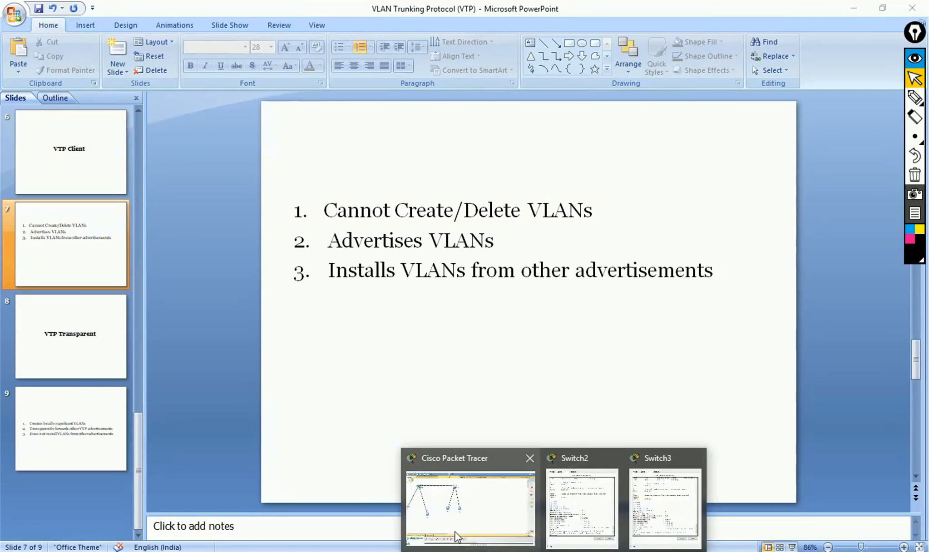
left_click(572, 514)
left_click(654, 521)
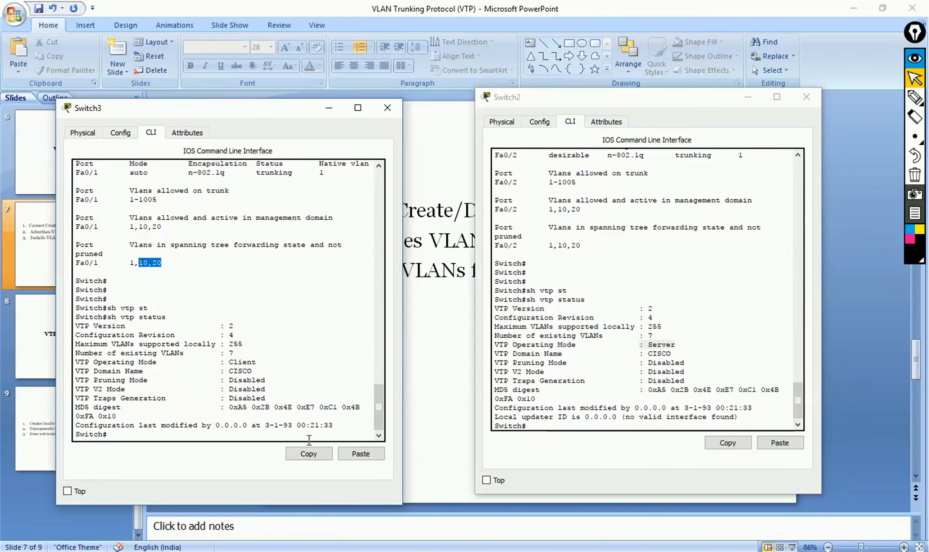
left_click(254, 355)
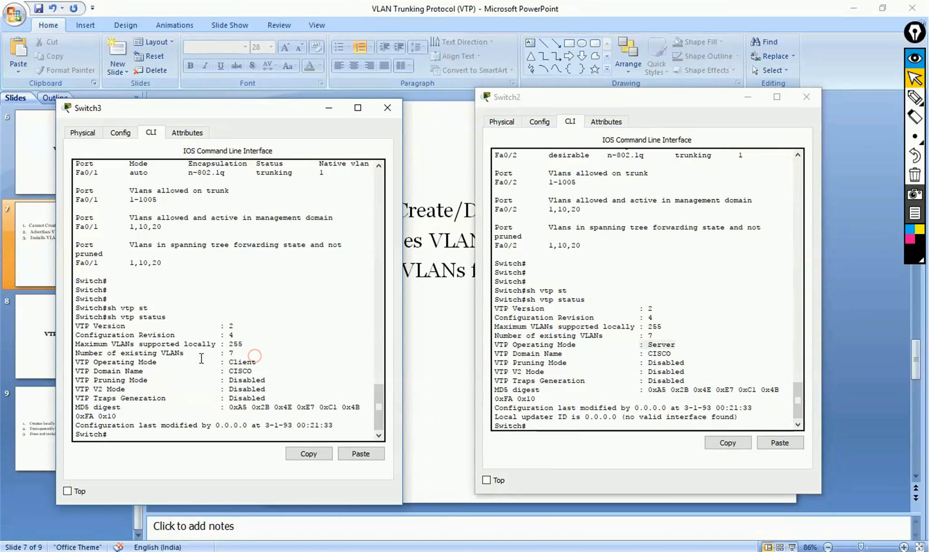